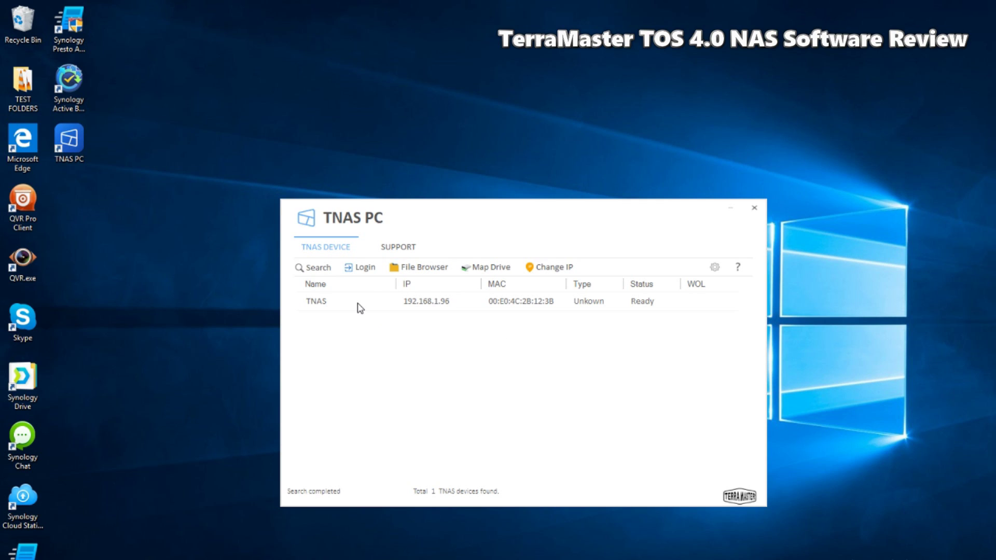
- Raise the TNAS PC window higher once the TNAS at 192.168.1.96 is listed
left_click_drag(429, 214, 452, 148)
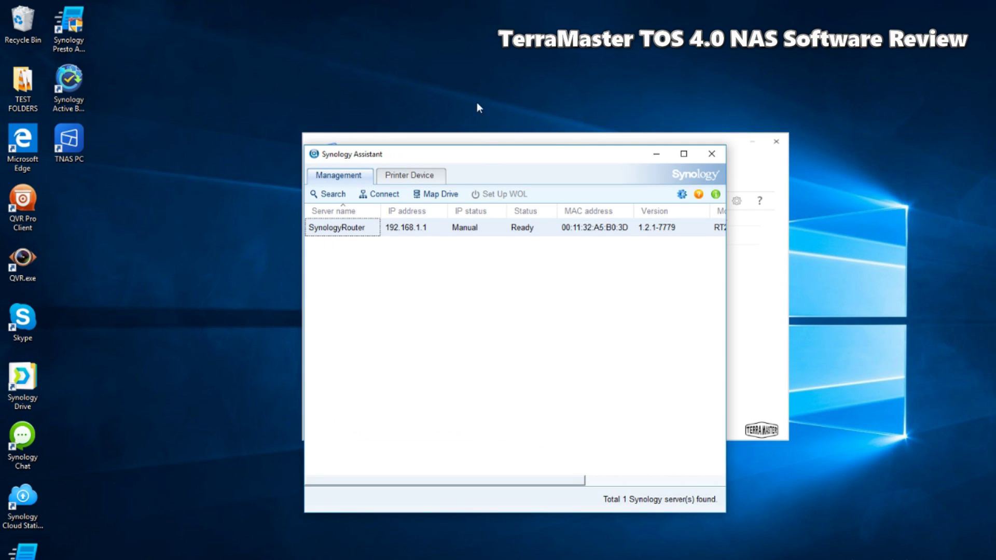
left_click_drag(483, 151, 753, 189)
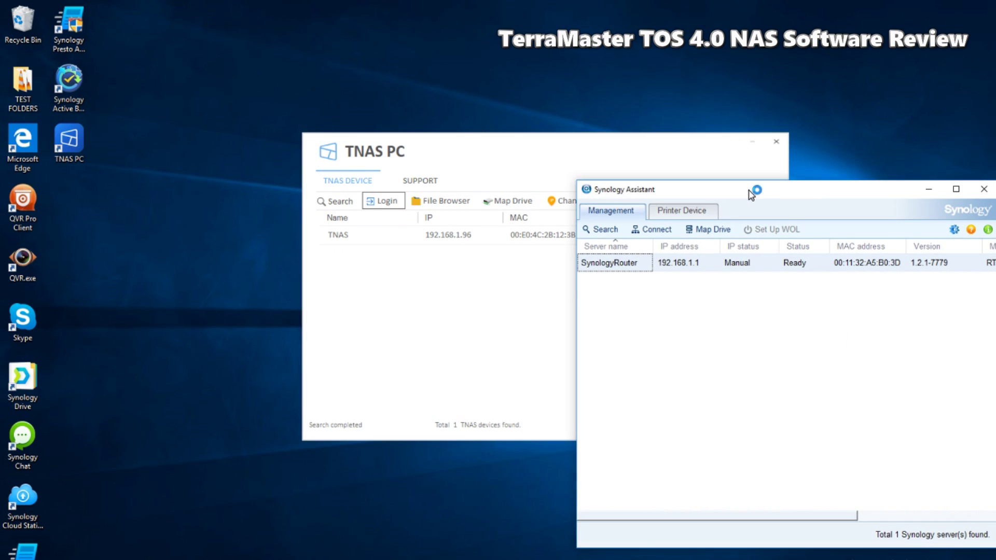
left_click(573, 138)
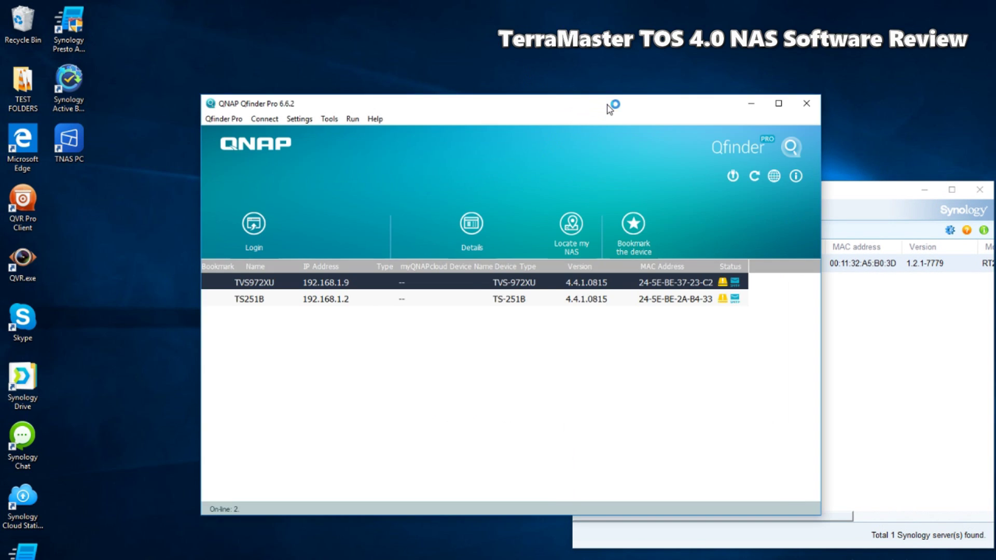
left_click_drag(601, 107, 473, 150)
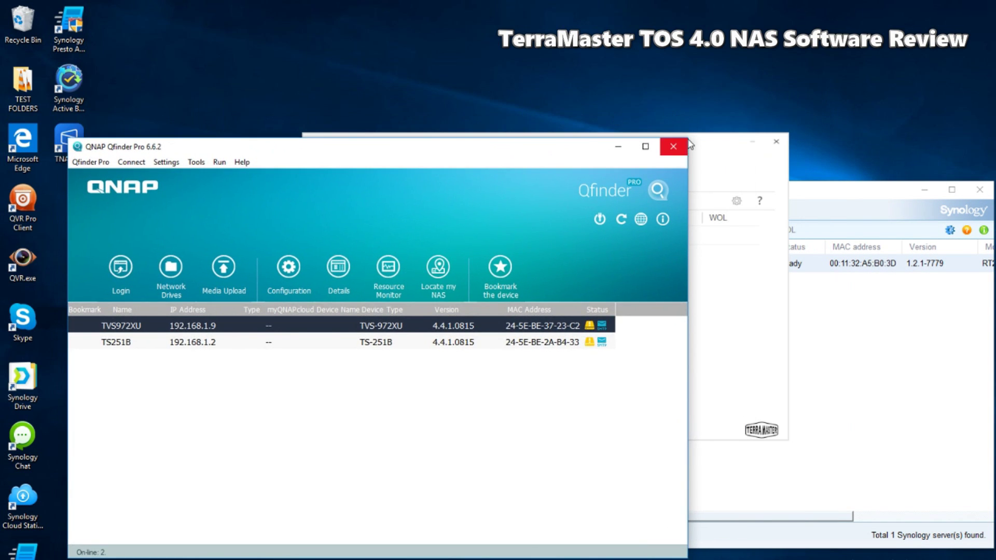
left_click(861, 190)
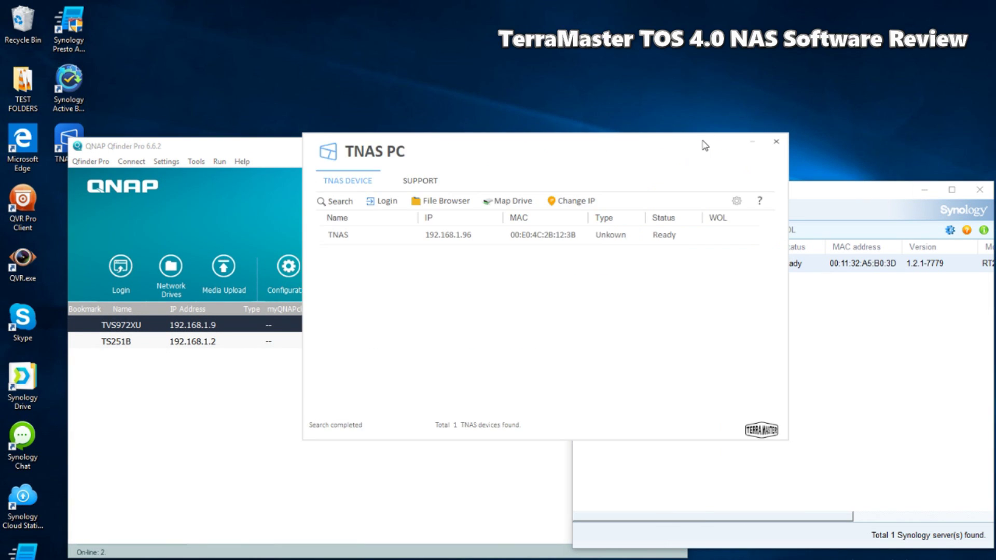
left_click_drag(703, 147, 697, 97)
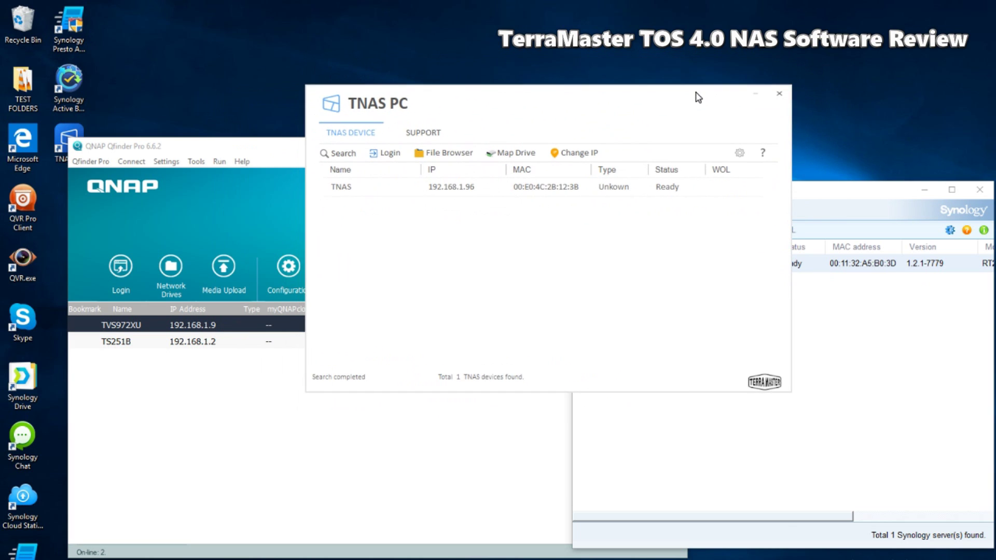
left_click(289, 146)
left_click(673, 146)
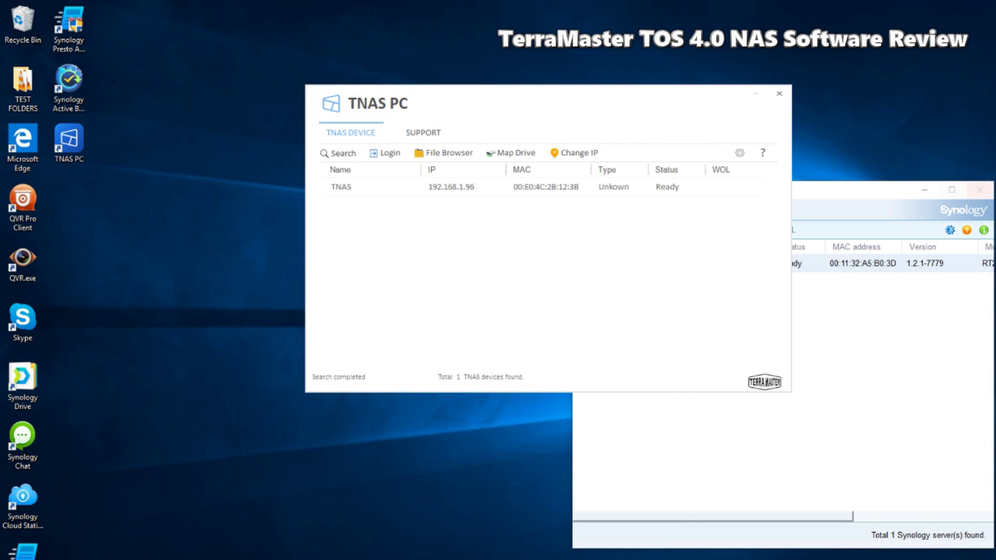
left_click(979, 189)
left_click_drag(654, 93, 600, 117)
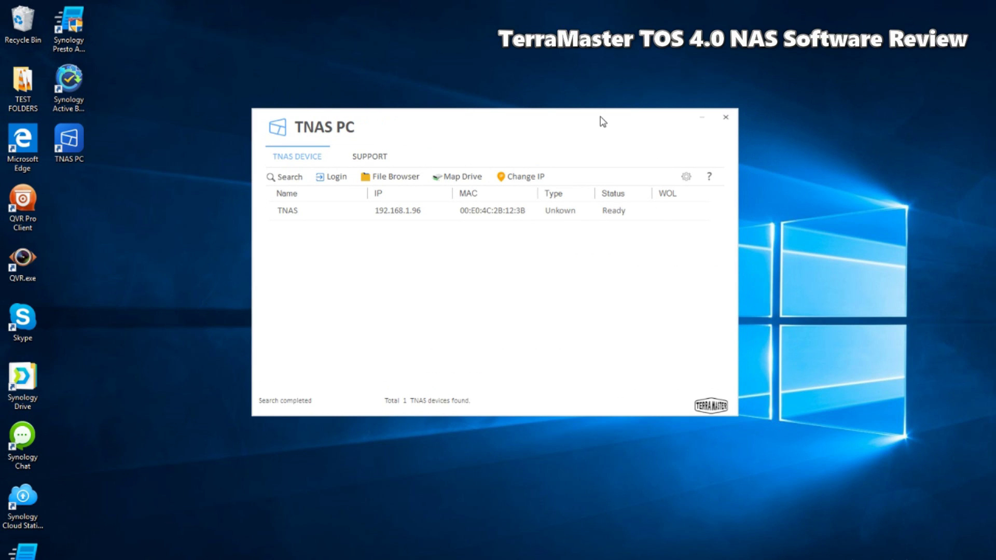
- Reposition the TNAS PC window, select the TNAS at 192.168.1.96, and log in to it
left_click_drag(562, 118, 563, 147)
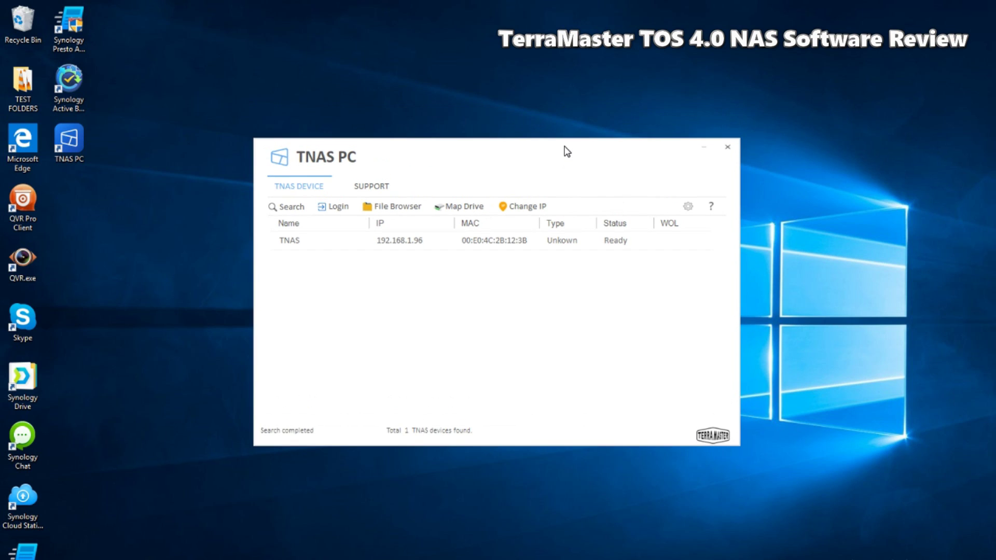
left_click(306, 241)
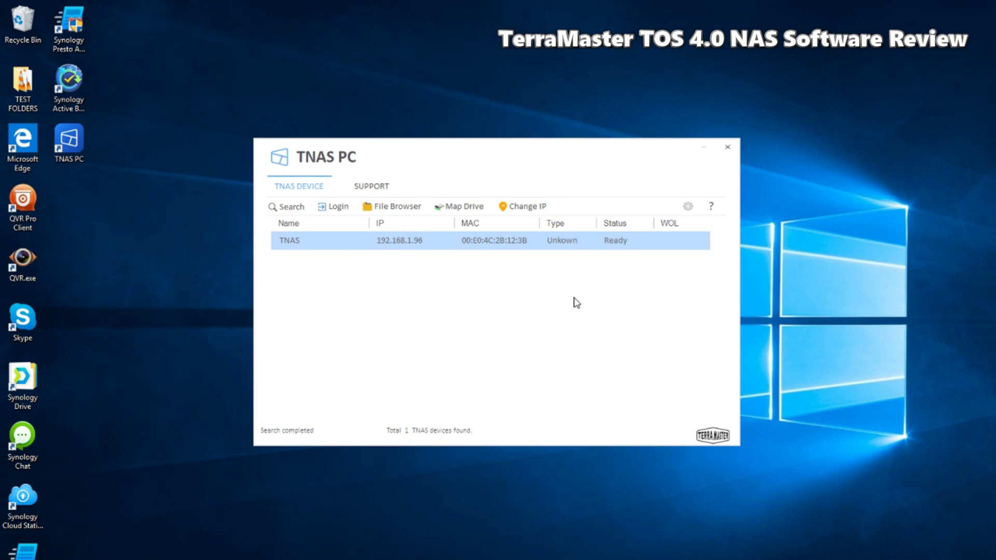
left_click_drag(460, 151, 487, 161)
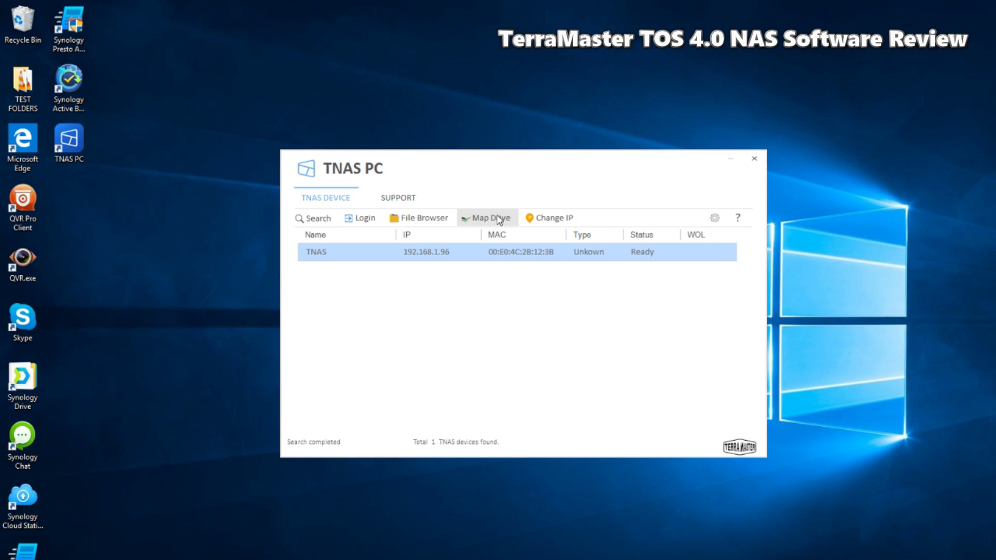
left_click(366, 218)
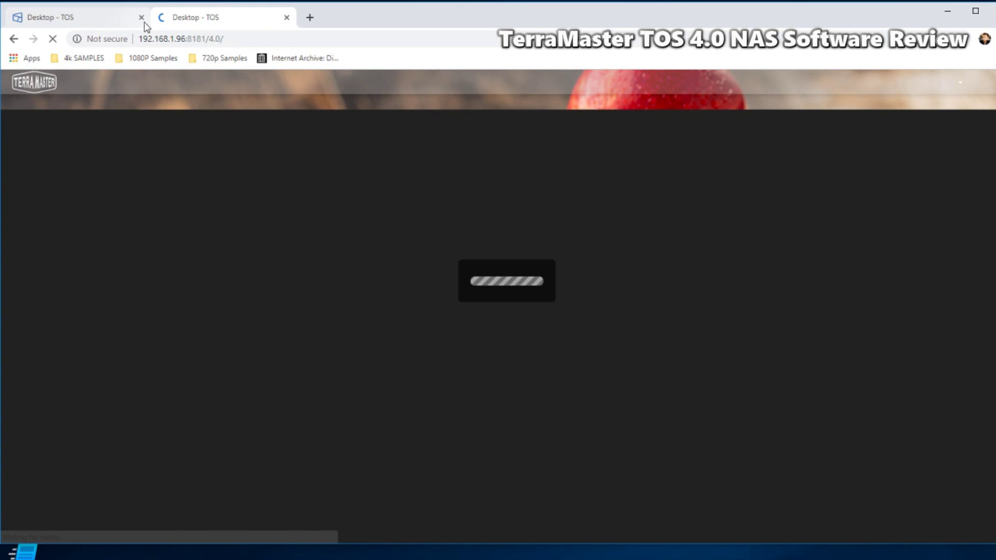
- Close the older TOS browser tab and dismiss the TOS Help prompt
left_click(141, 18)
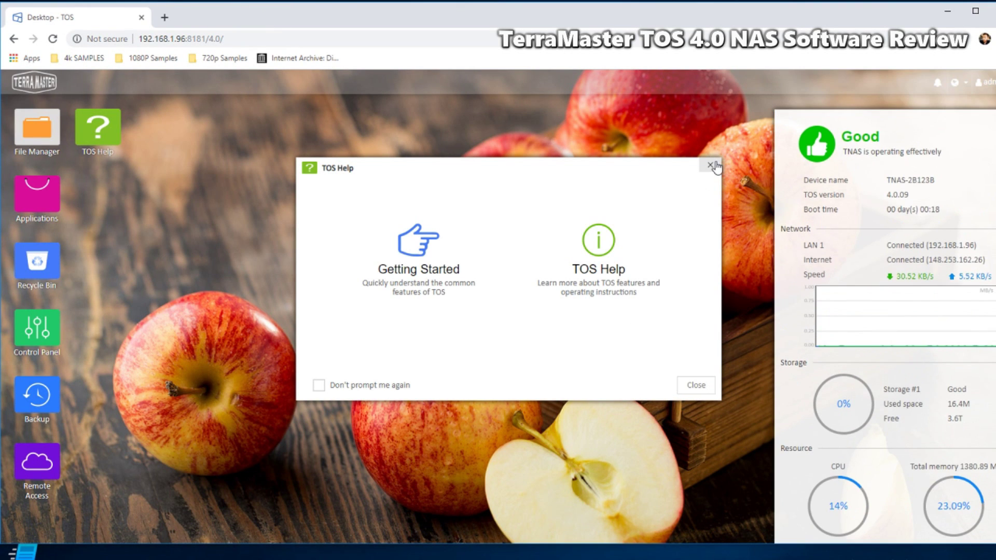
left_click(711, 165)
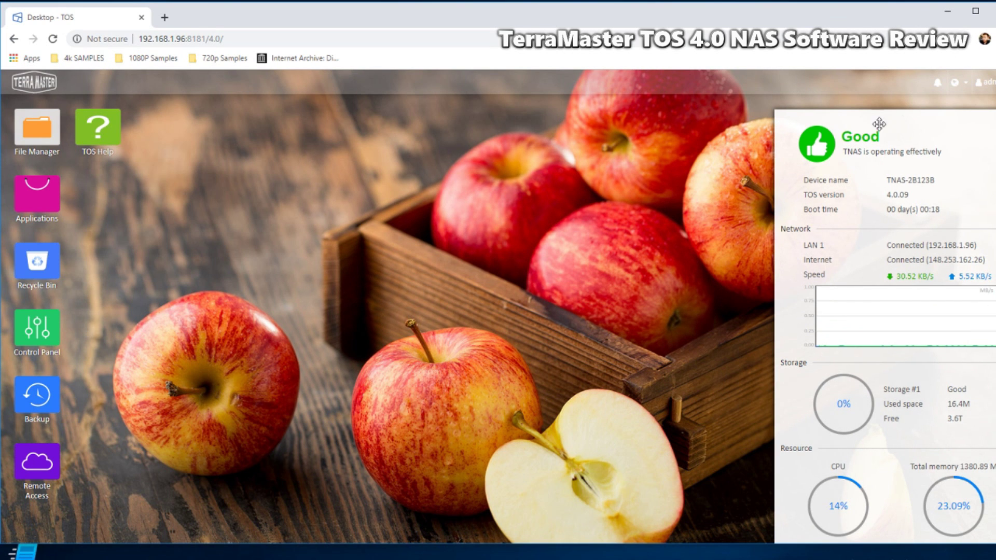
- Drag the system-status panel away from the right edge, then close it
left_click_drag(879, 124, 856, 121)
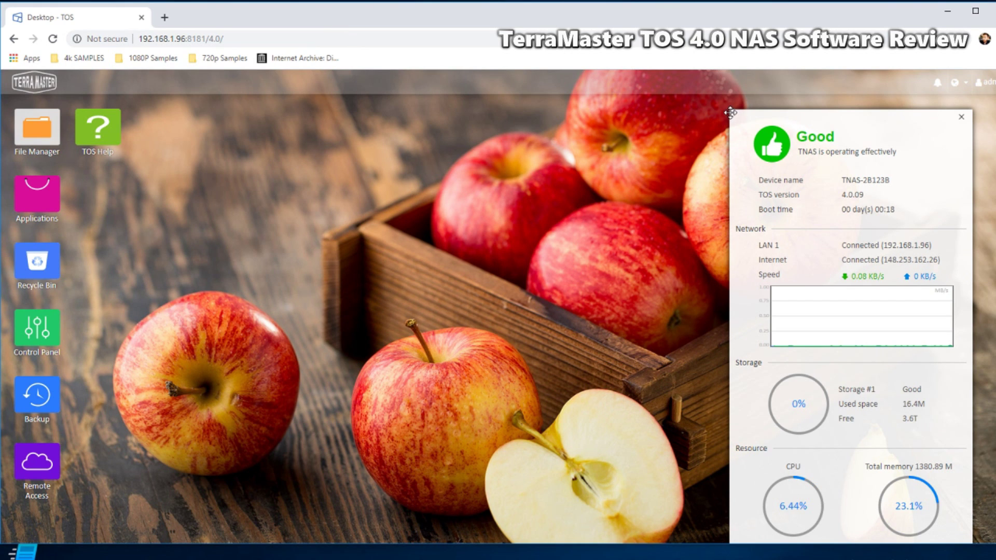
left_click_drag(740, 109, 806, 125)
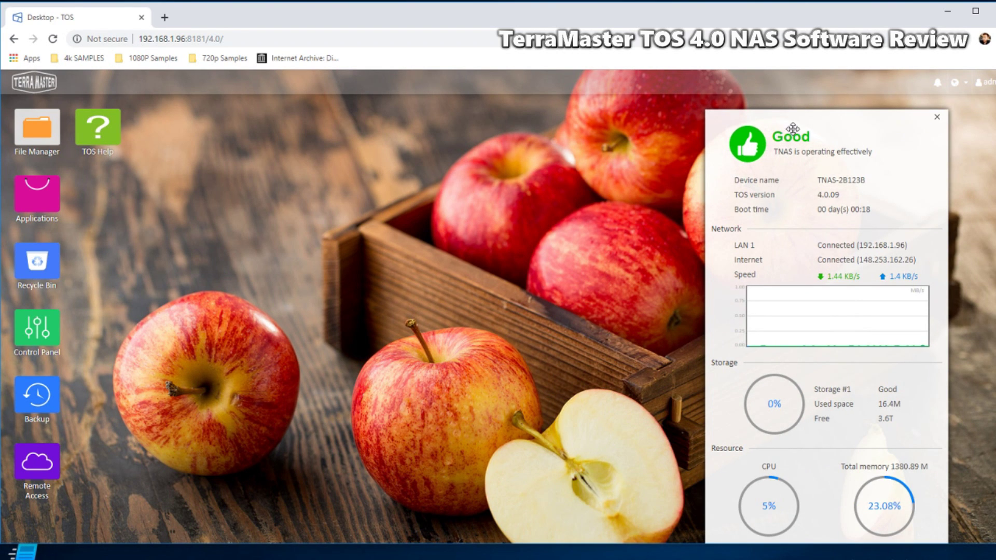
left_click_drag(801, 110, 780, 110)
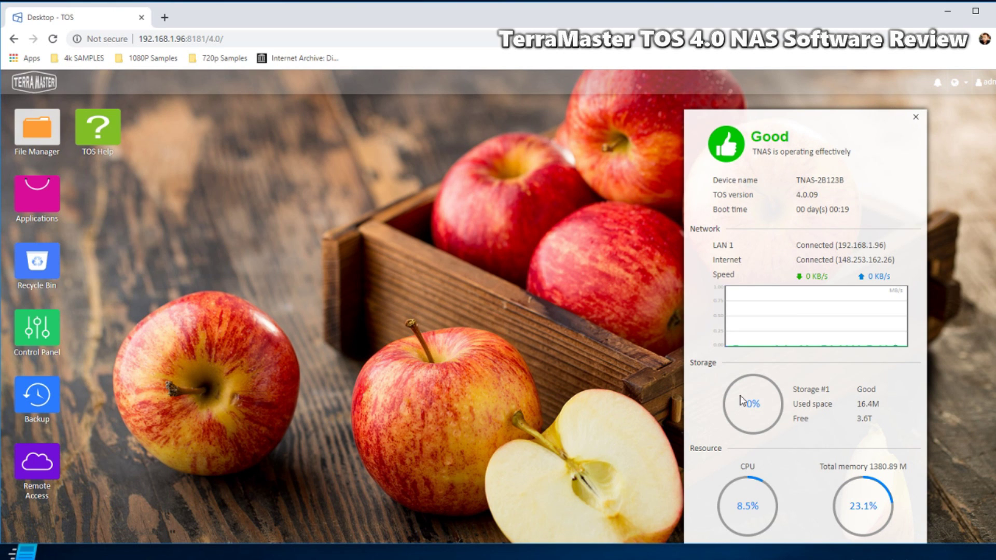
left_click(915, 117)
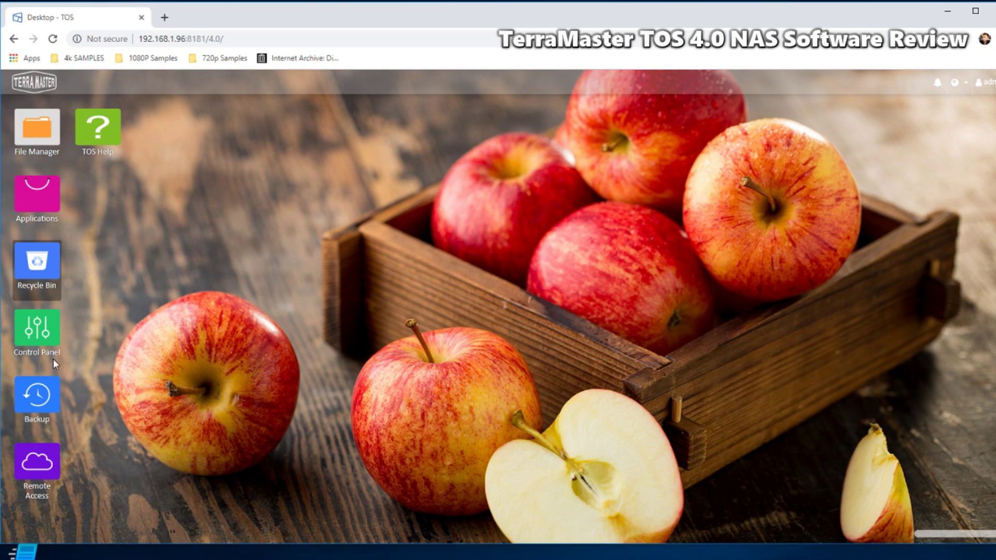
left_click(42, 127)
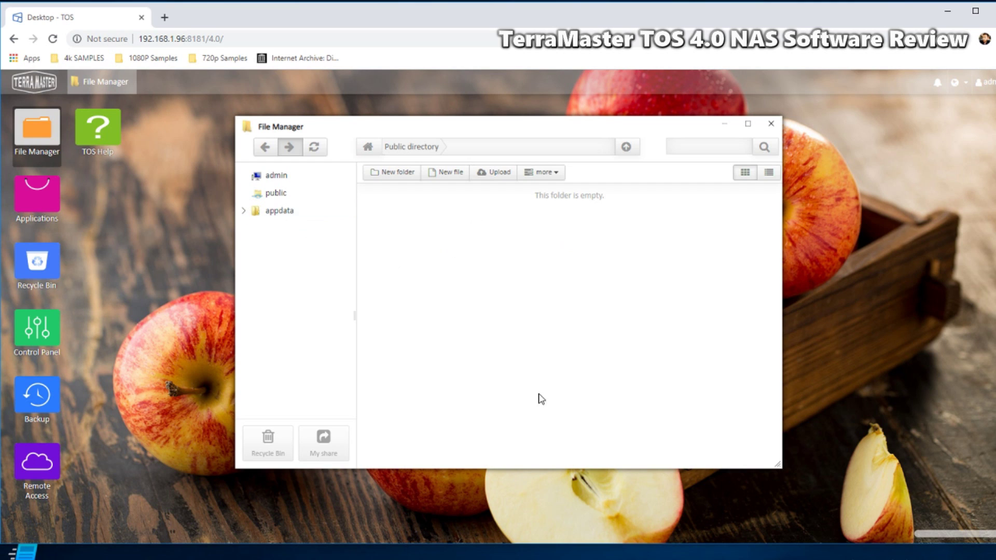
right_click(508, 271)
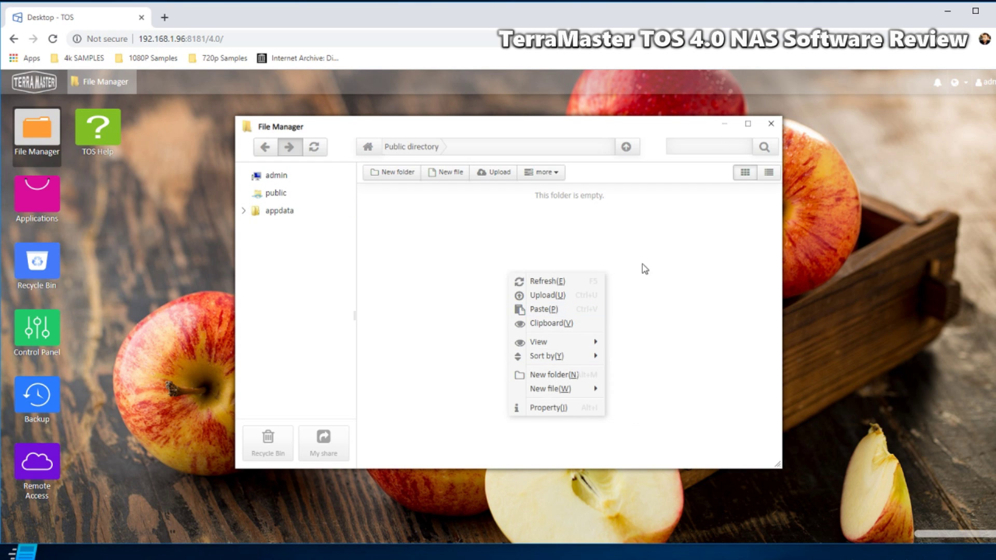
right_click(656, 254)
left_click(485, 238)
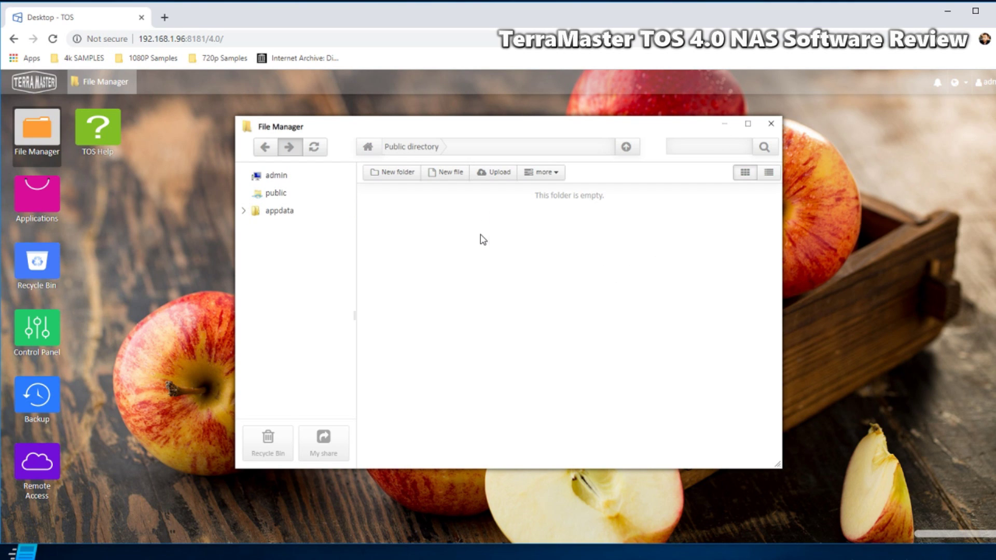
right_click(481, 236)
right_click(426, 229)
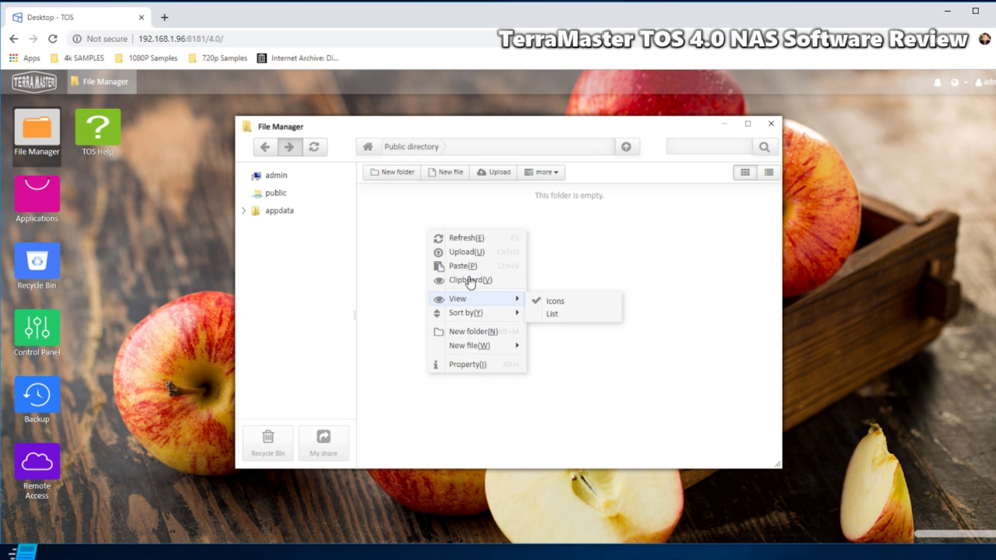
right_click(542, 16)
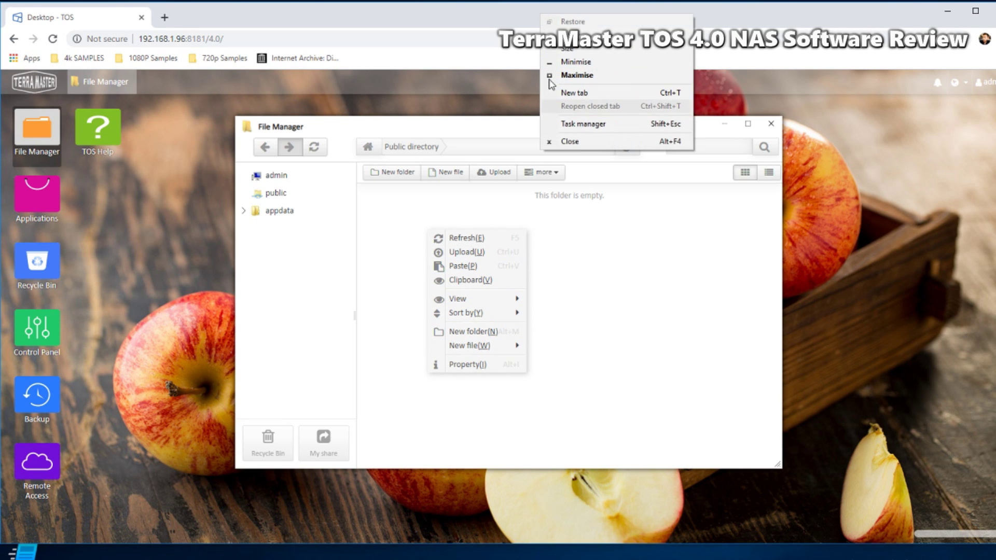
left_click(569, 242)
right_click(569, 242)
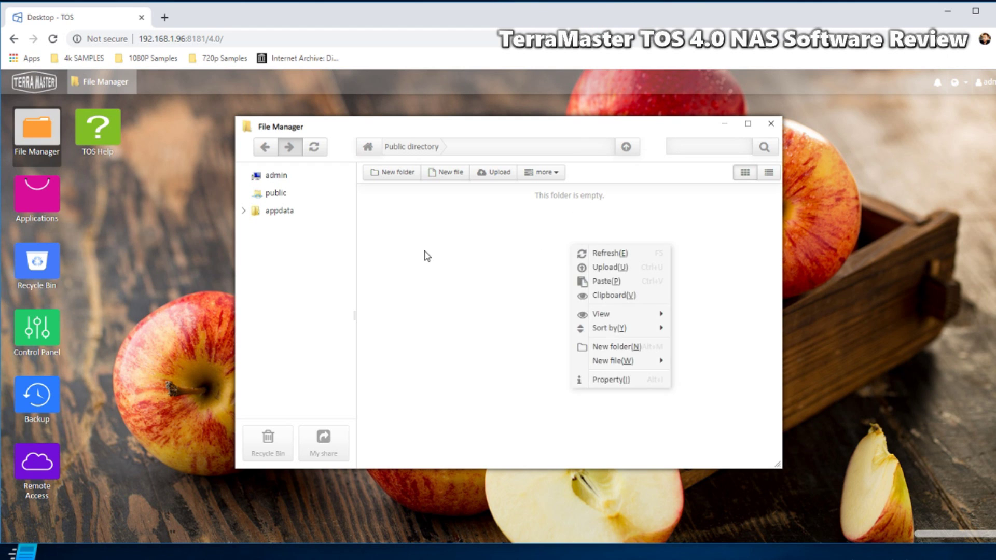
right_click(426, 253)
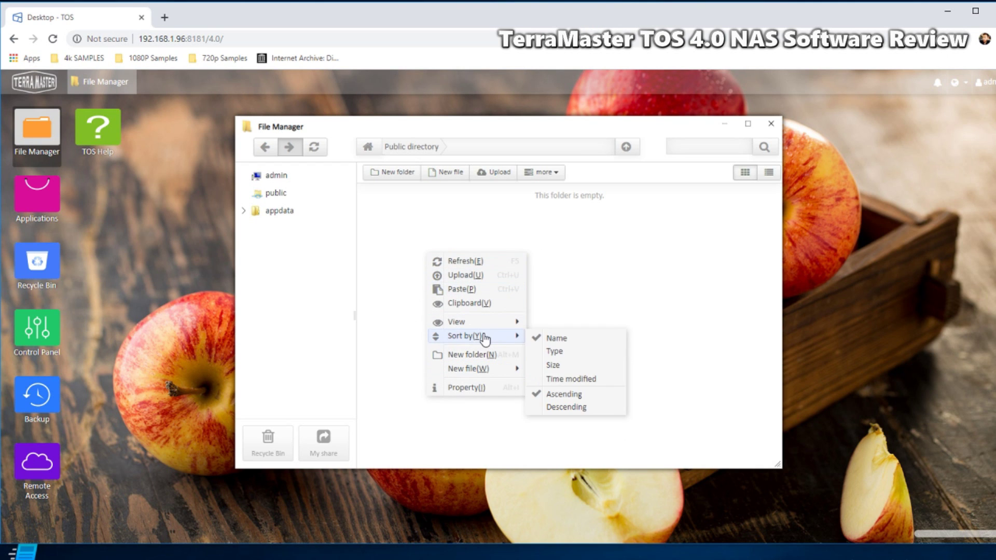
left_click(770, 123)
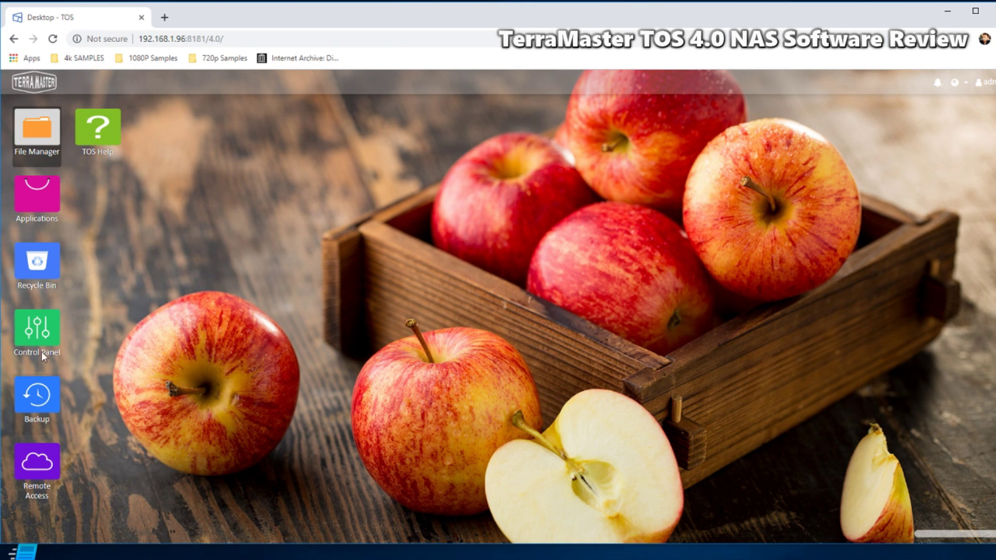
- Launch Control Panel from the desktop and show the User page under Privileges
left_click(42, 332)
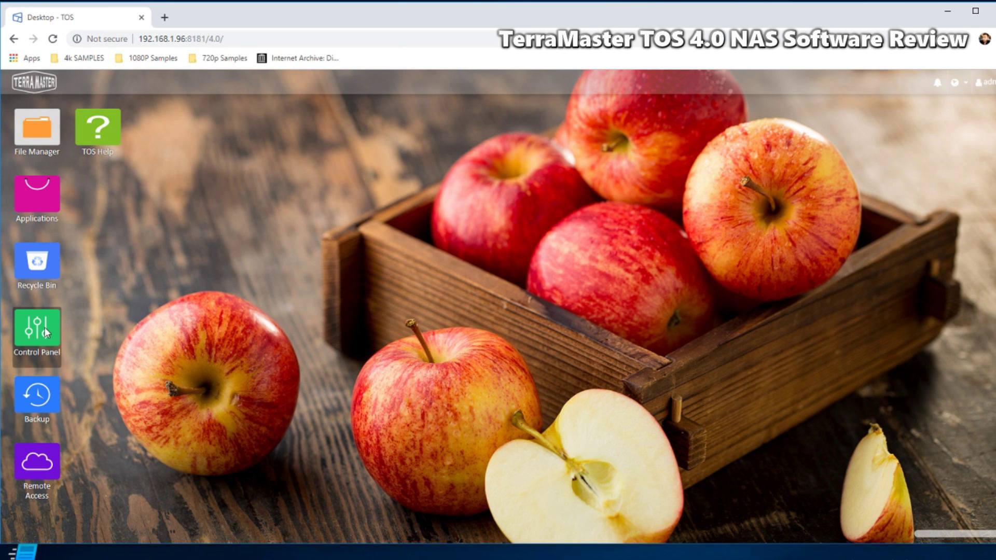
left_click(45, 327)
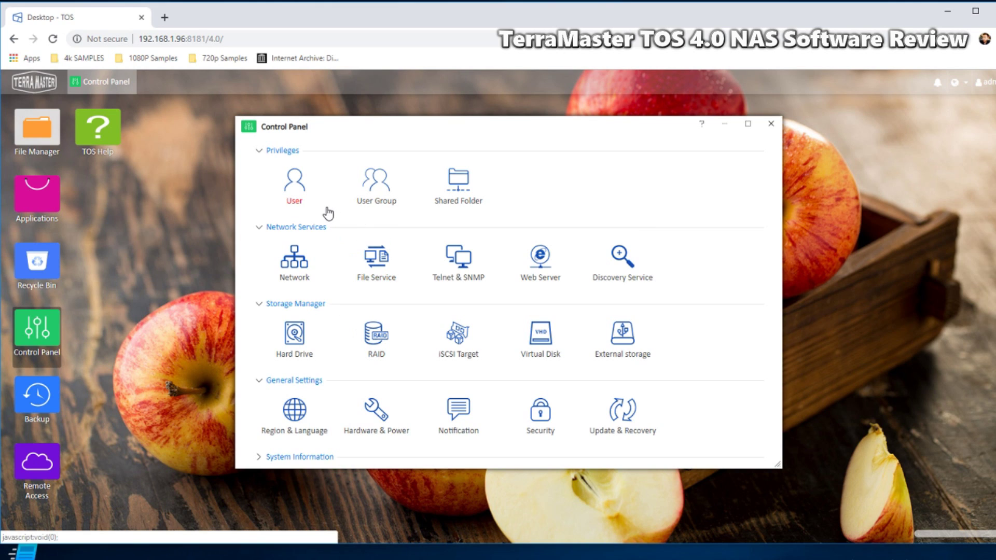
left_click(295, 187)
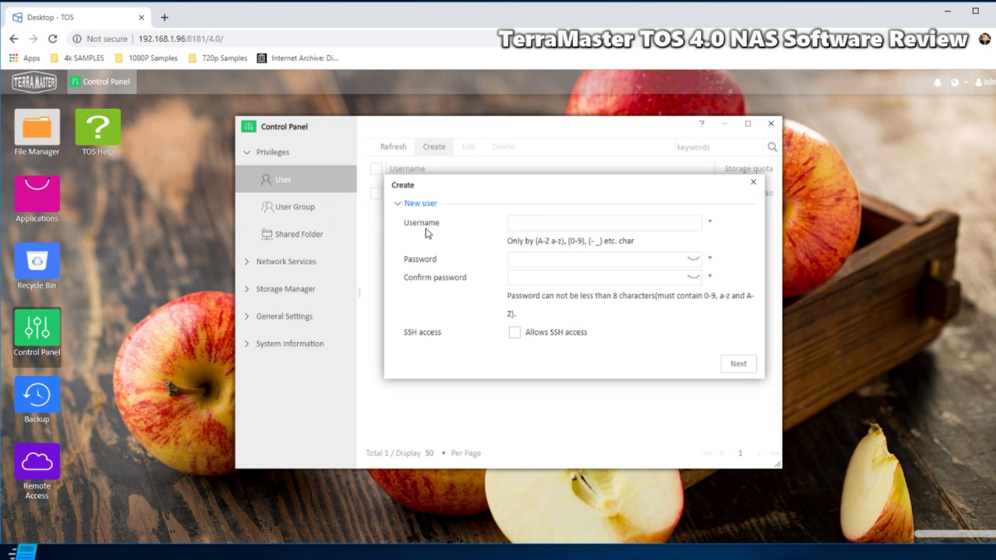
- Enter the new user's username and password, replacing the too-short password, and confirm it
left_click(519, 222)
key("Tab")
type("a")
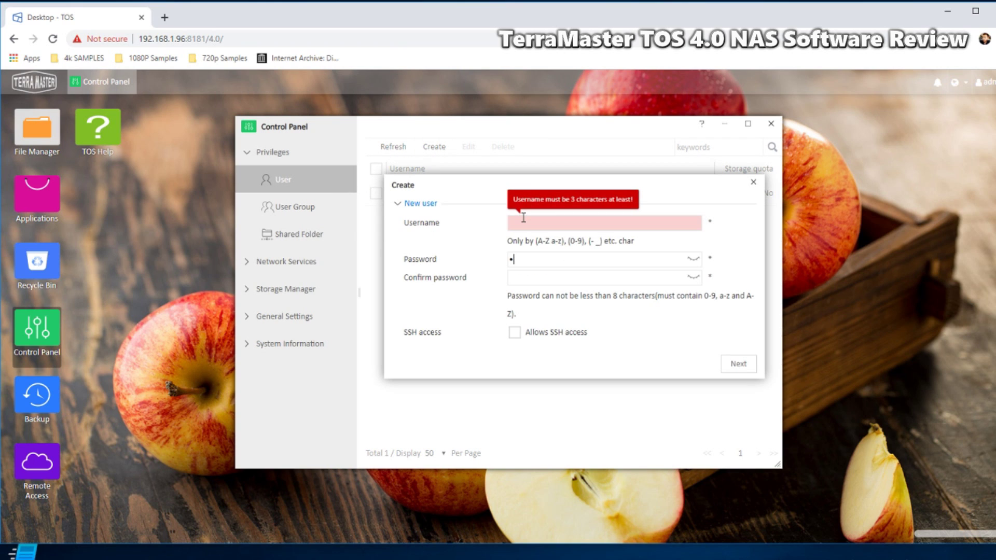
left_click(523, 222)
type("r")
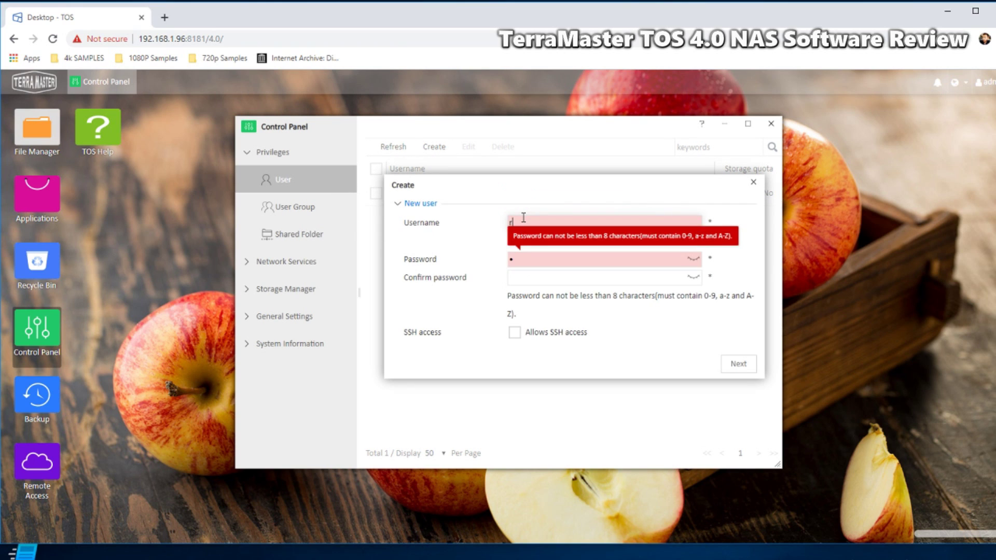
type("Robbie")
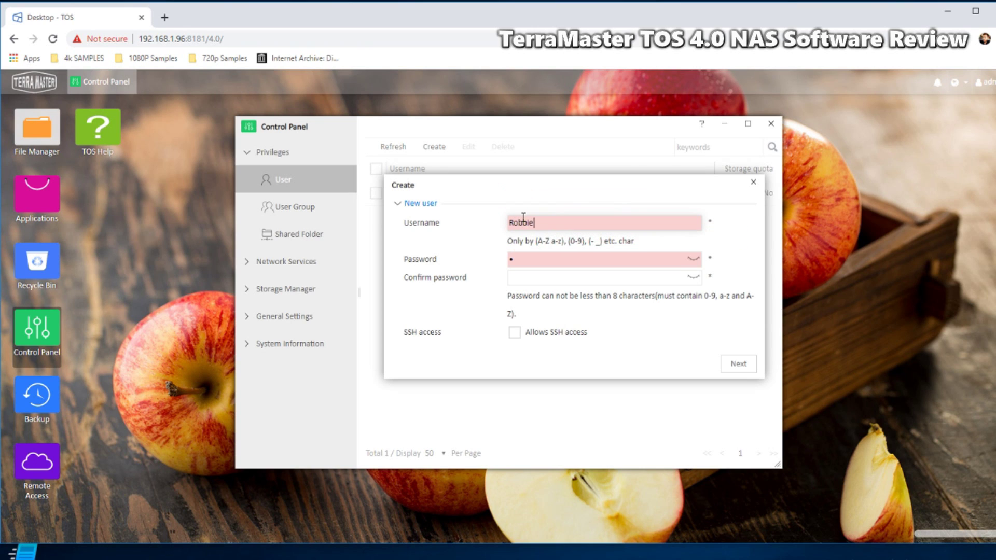
left_click_drag(539, 265, 468, 257)
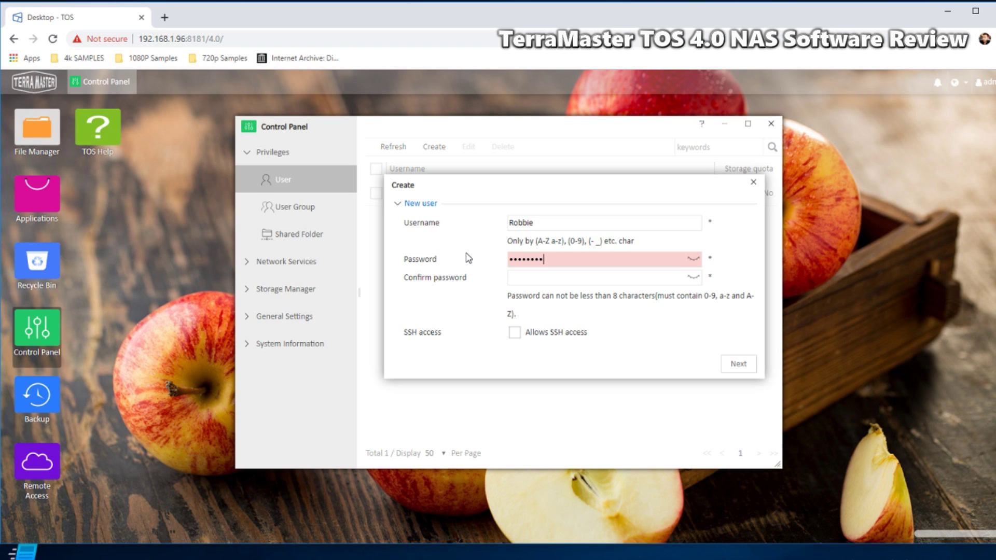
left_click(528, 280)
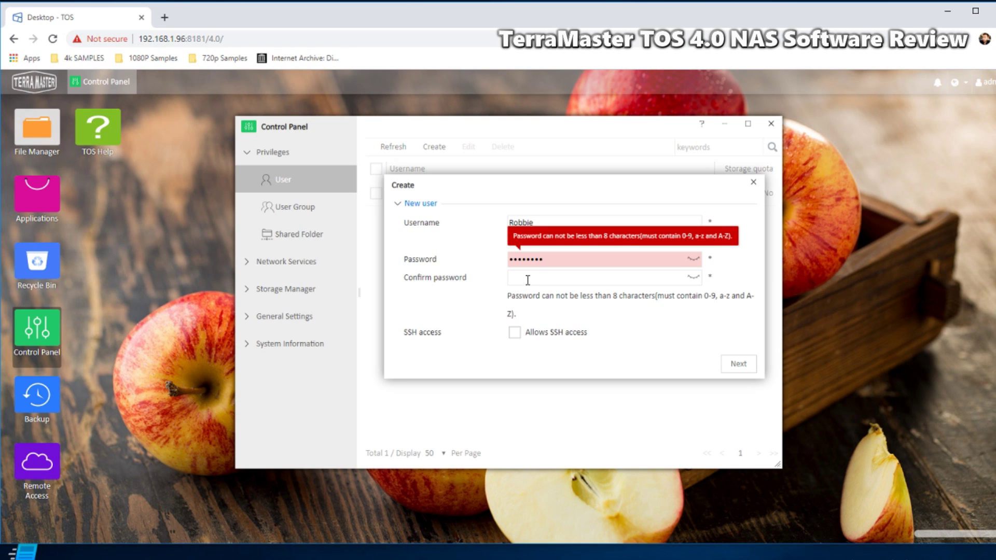
left_click_drag(551, 263, 478, 253)
type("a••")
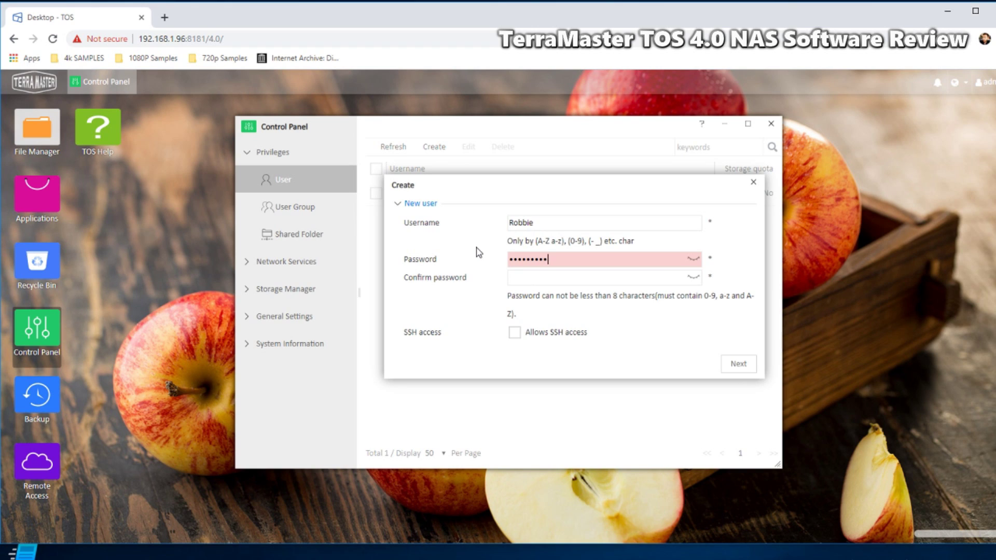
left_click(517, 276)
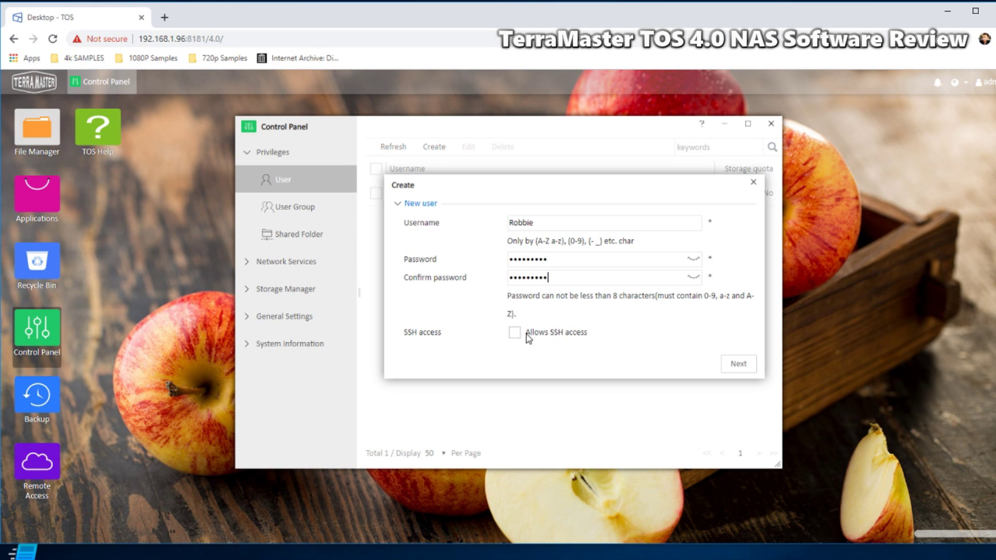
- Keep no quota and admin/allusers groups, grant Read/Write on appdata and public, create the user, then list user groups
left_click(737, 365)
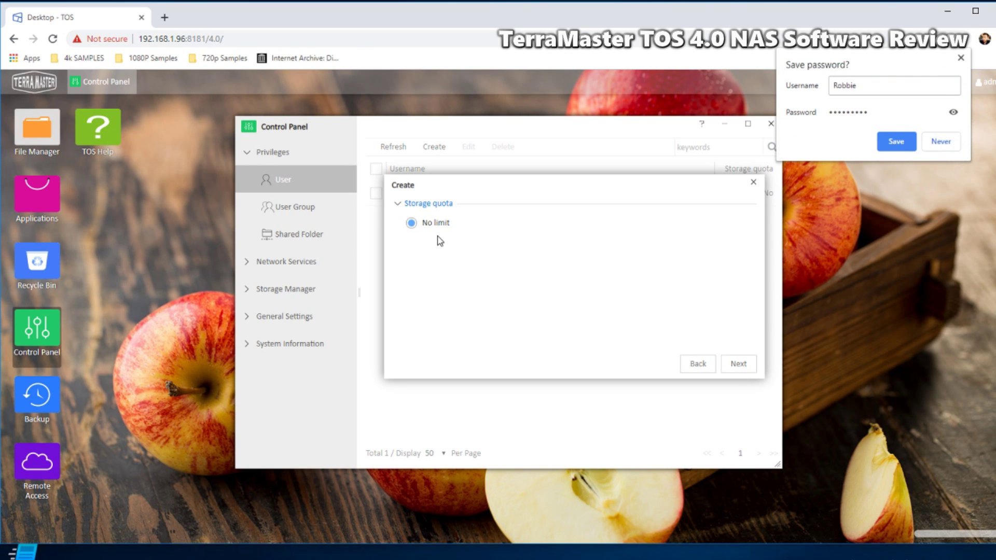
left_click(735, 364)
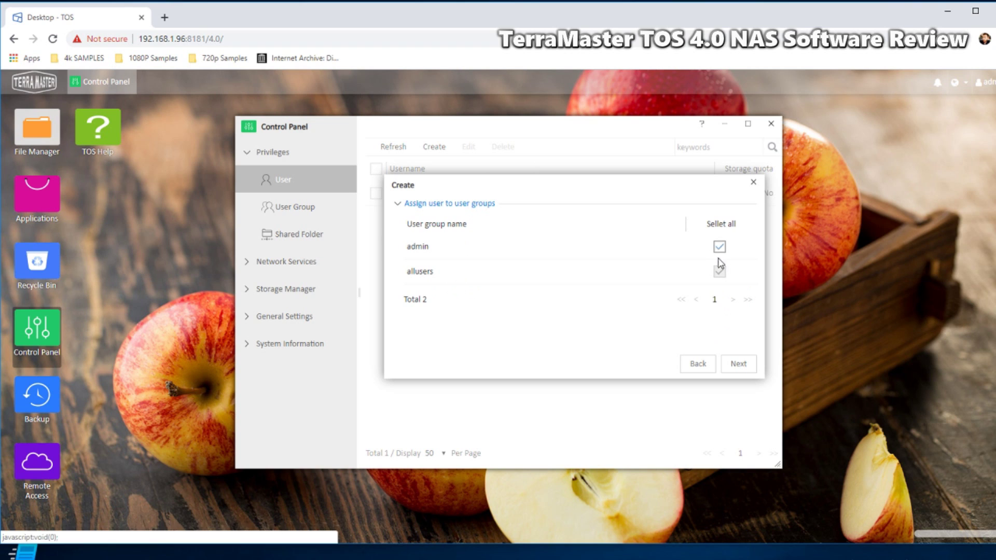
left_click(737, 363)
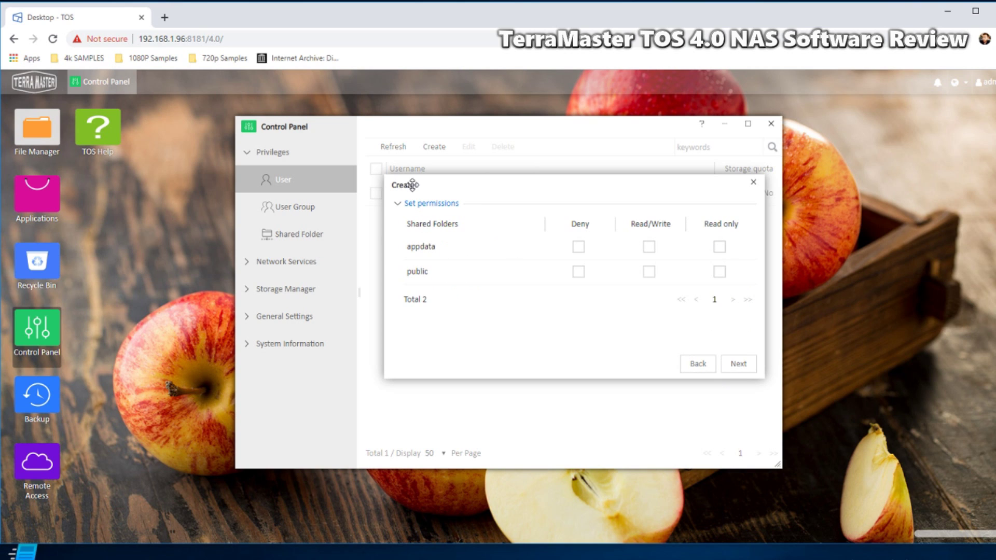
left_click(648, 247)
left_click(649, 272)
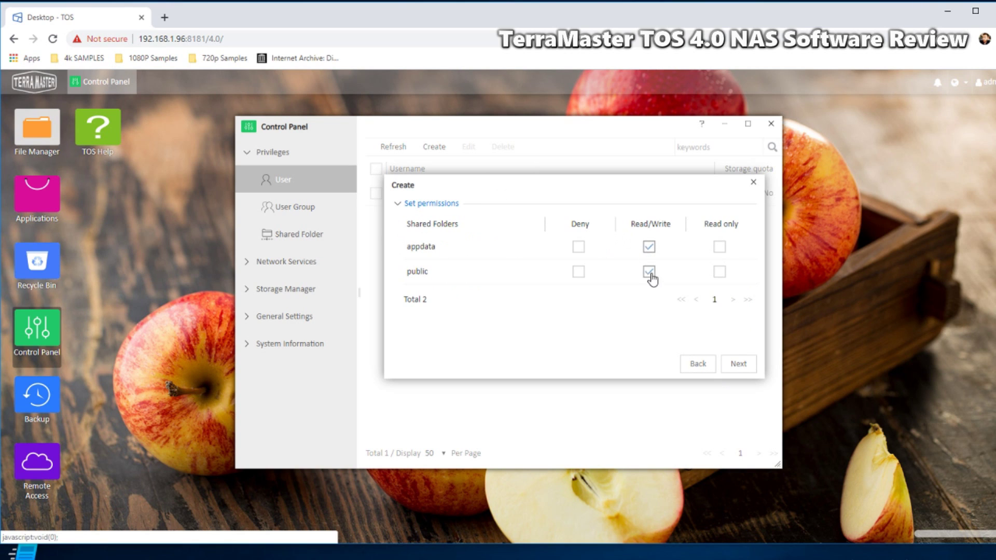
left_click(736, 363)
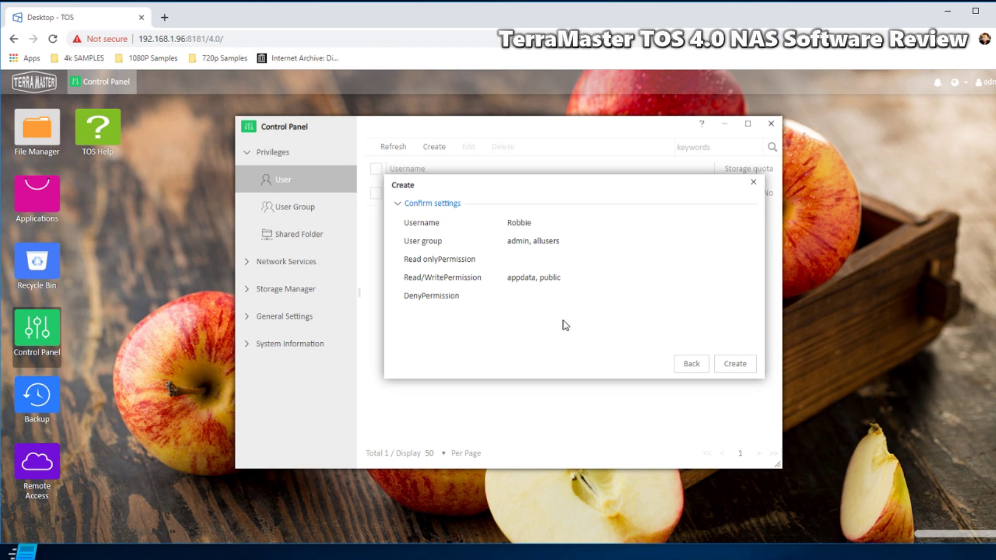
left_click(735, 365)
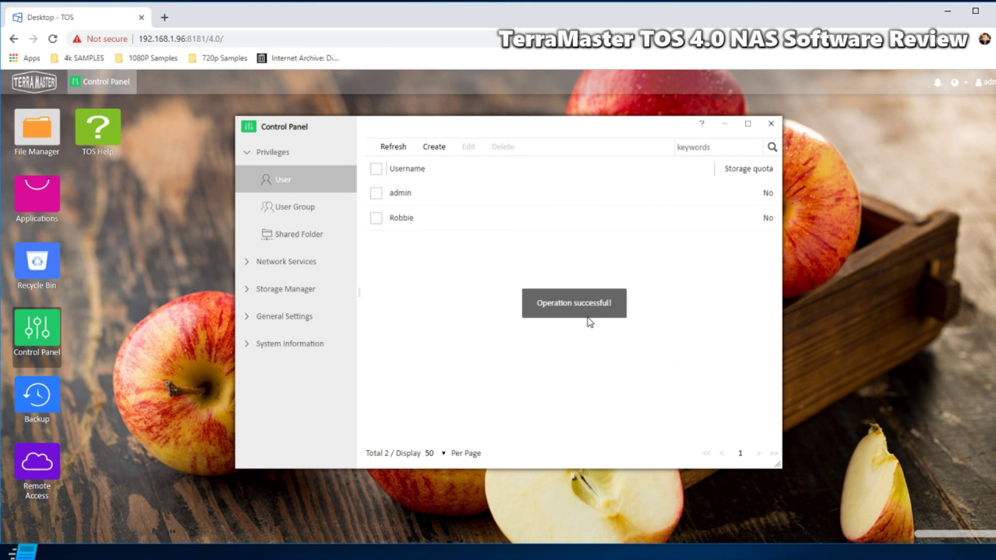
left_click(299, 209)
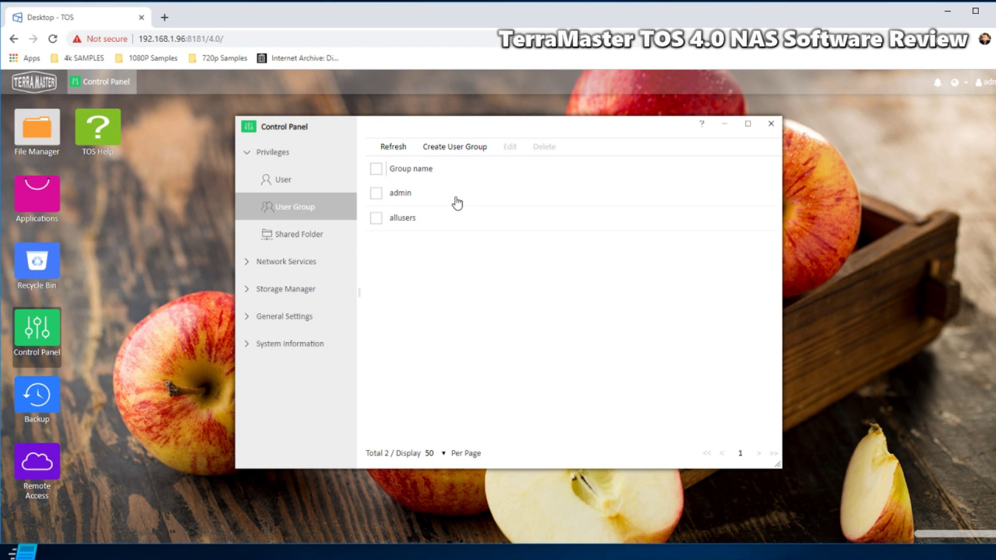
- Show the Shared Folder list with appdata and public, then launch File Manager
left_click(320, 235)
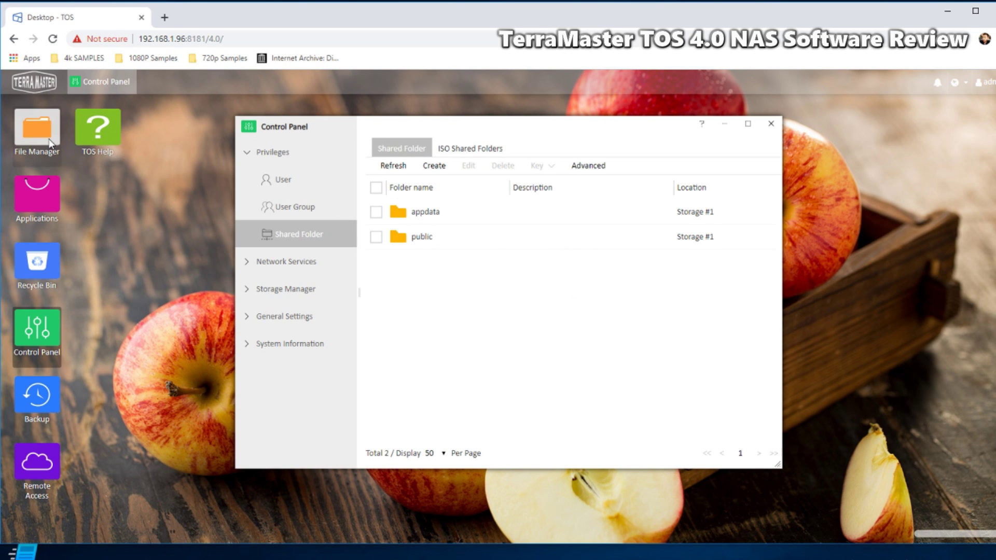
left_click(29, 134)
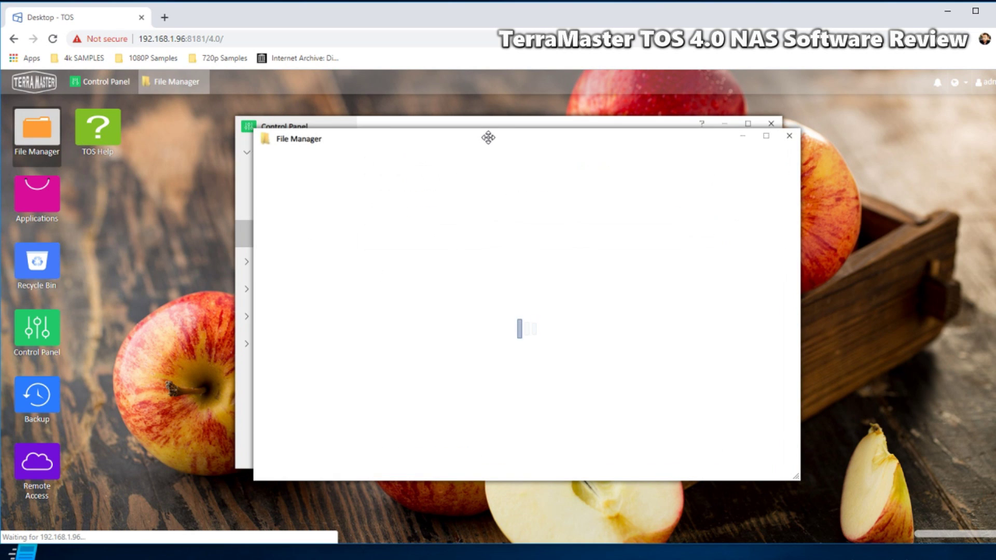
- Create a trial folder in the Public directory, then delete it
left_click_drag(487, 135, 509, 142)
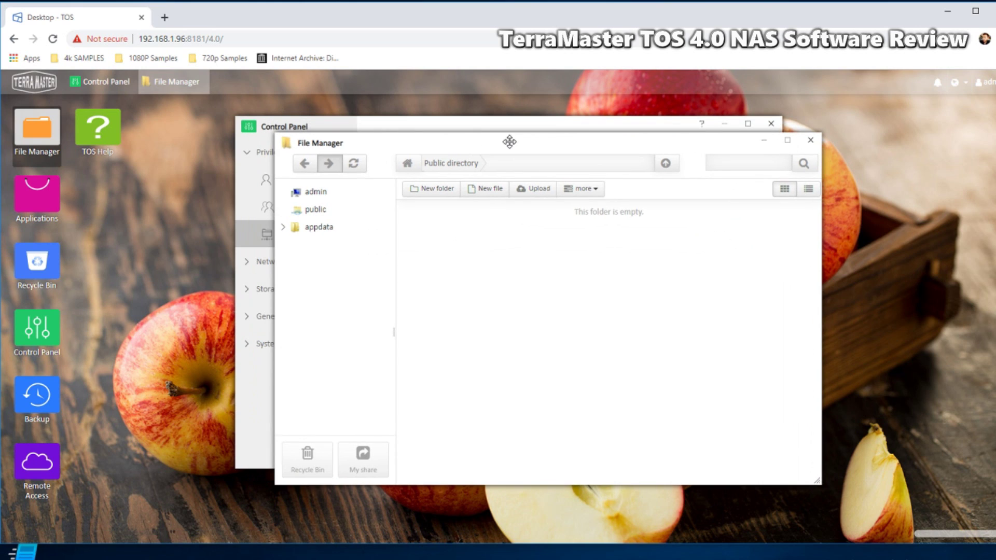
right_click(422, 280)
mouse_move(477, 396)
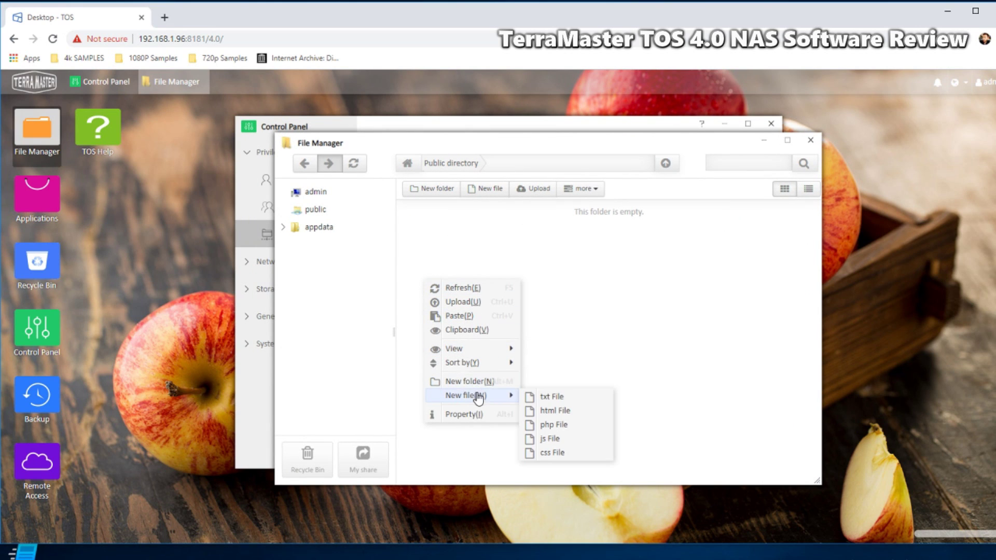
left_click(472, 381)
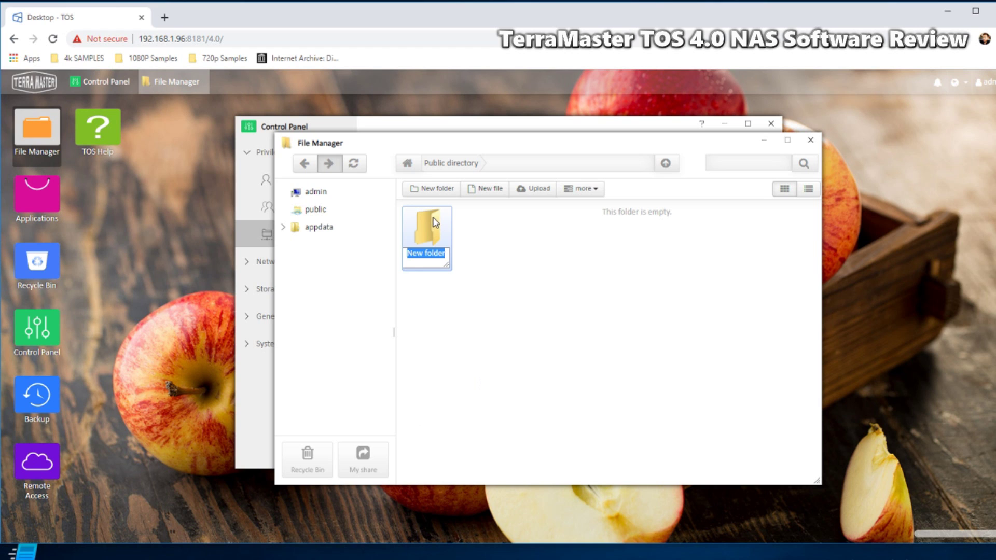
left_click(442, 249)
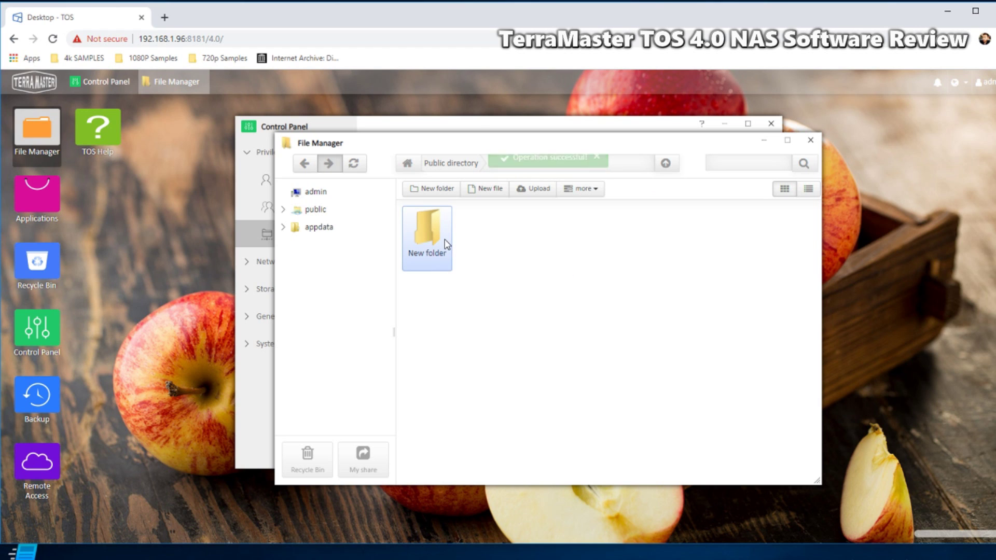
key("Delete")
left_click(591, 351)
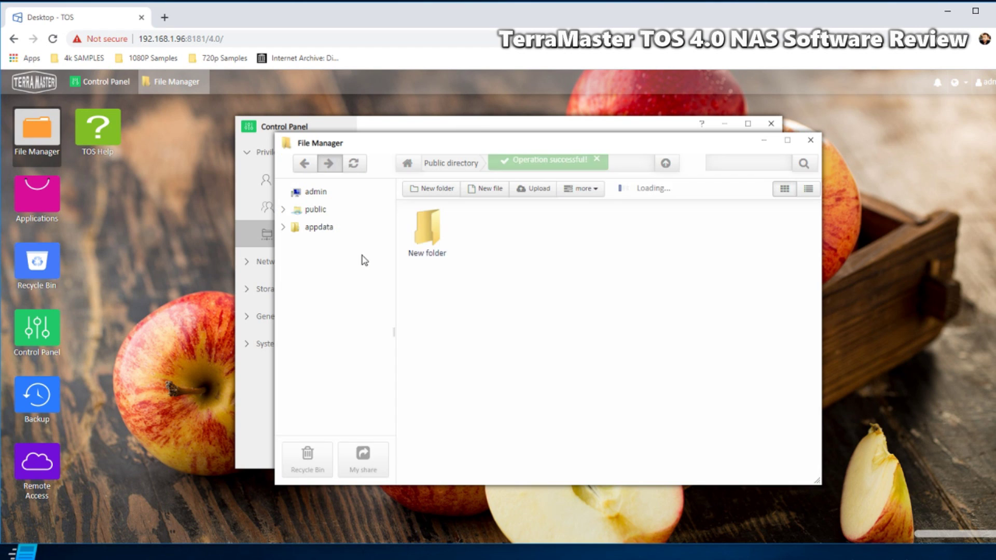
- Create another folder in Public, keeping the default name 'New folder'
right_click(318, 229)
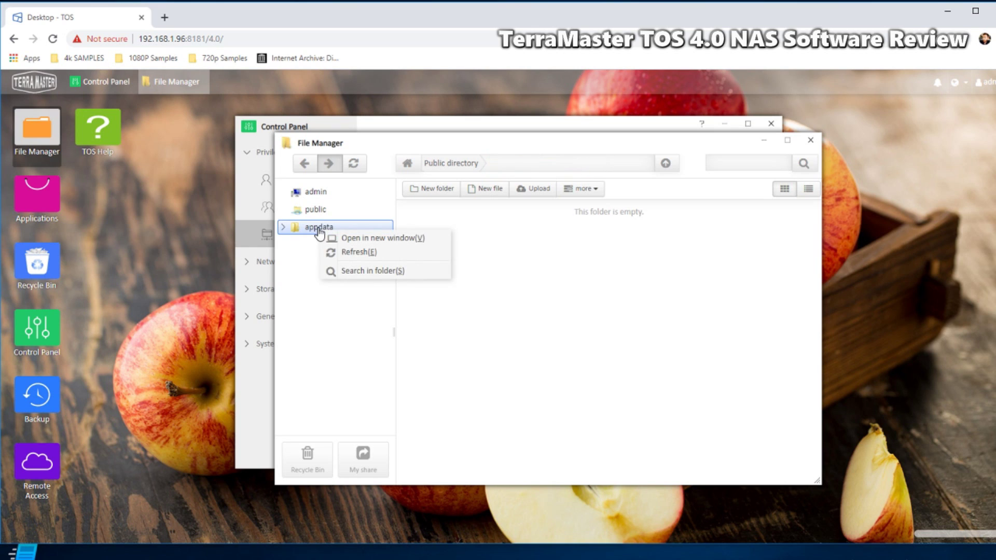
left_click(438, 189)
key("Return")
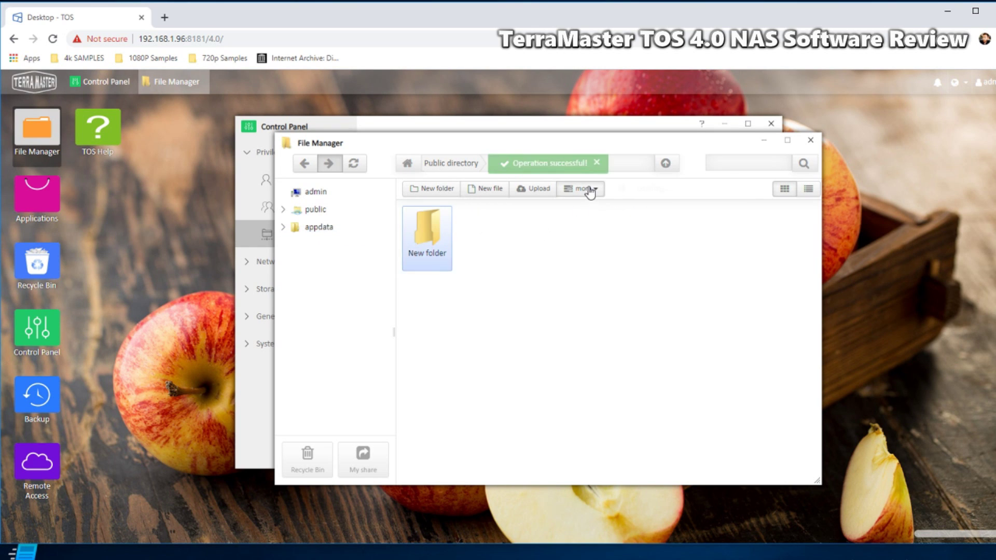
left_click(584, 188)
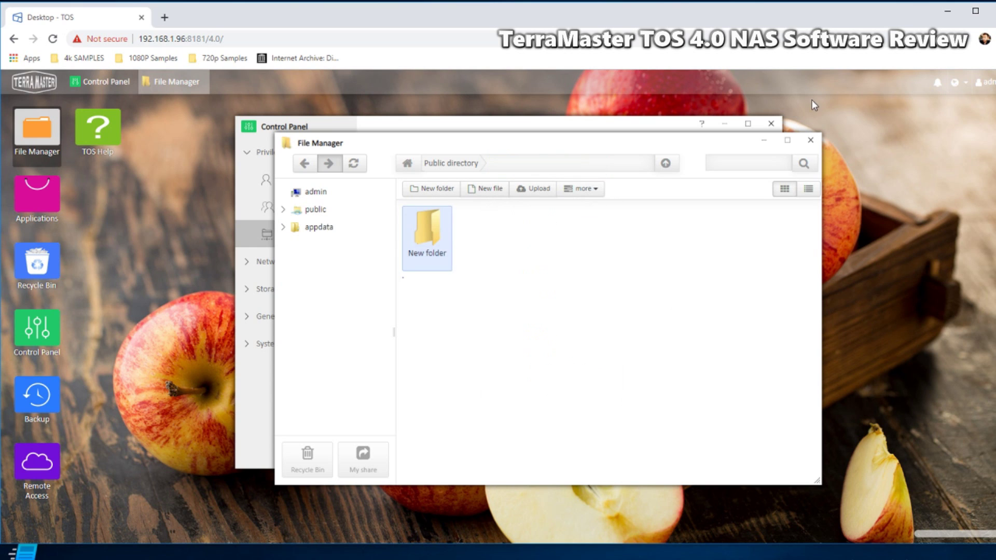
- Close File Manager, view the Web Server and File Service pages, and expand Storage Manager
left_click(809, 140)
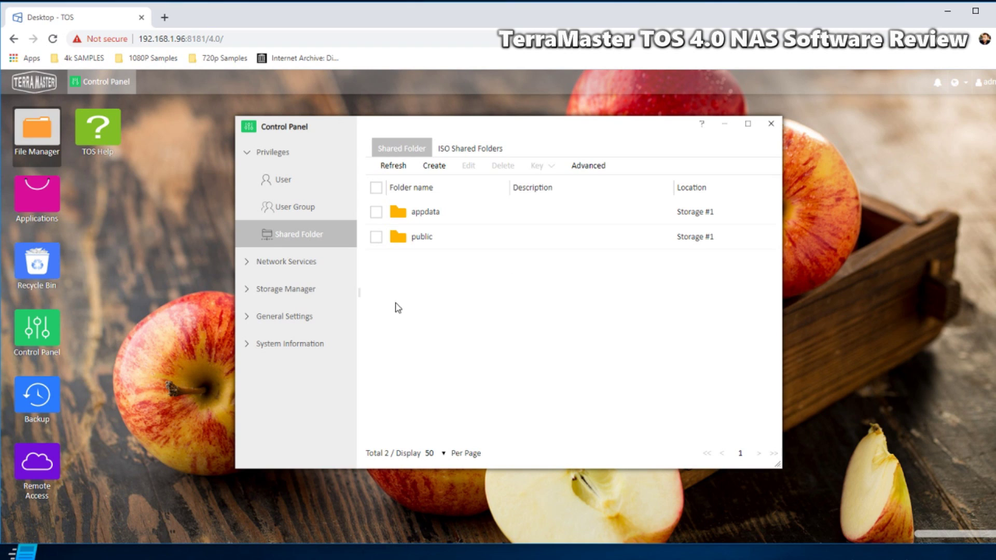
left_click(306, 267)
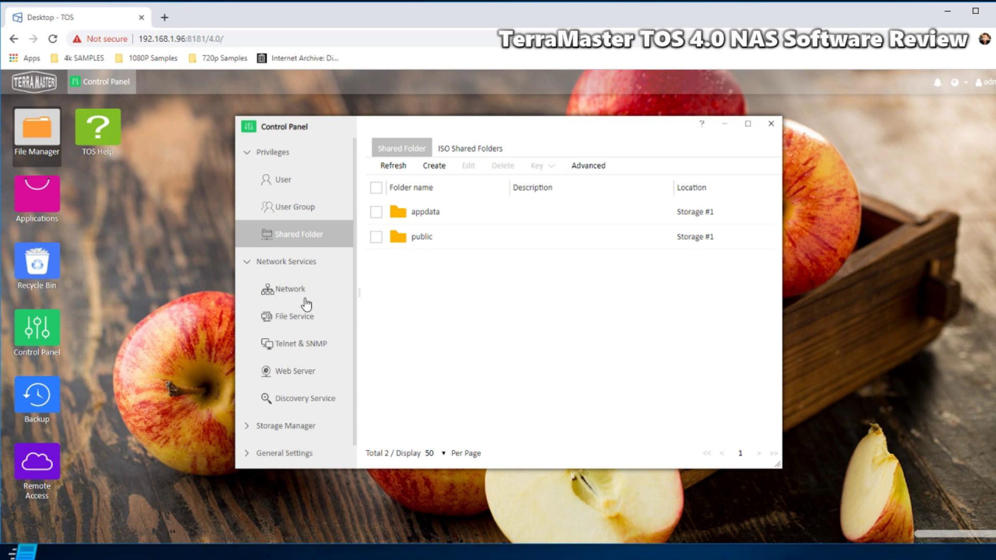
left_click(295, 371)
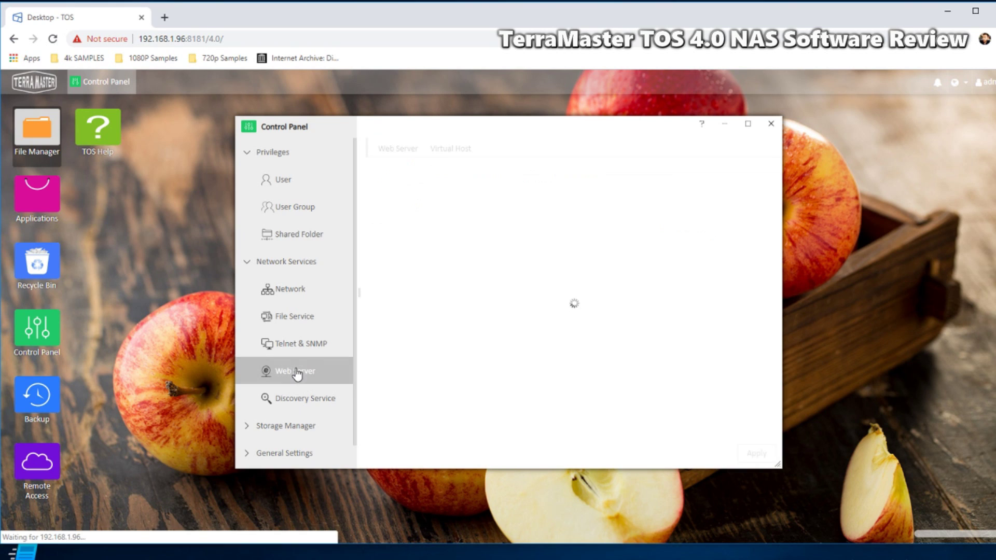
left_click(295, 317)
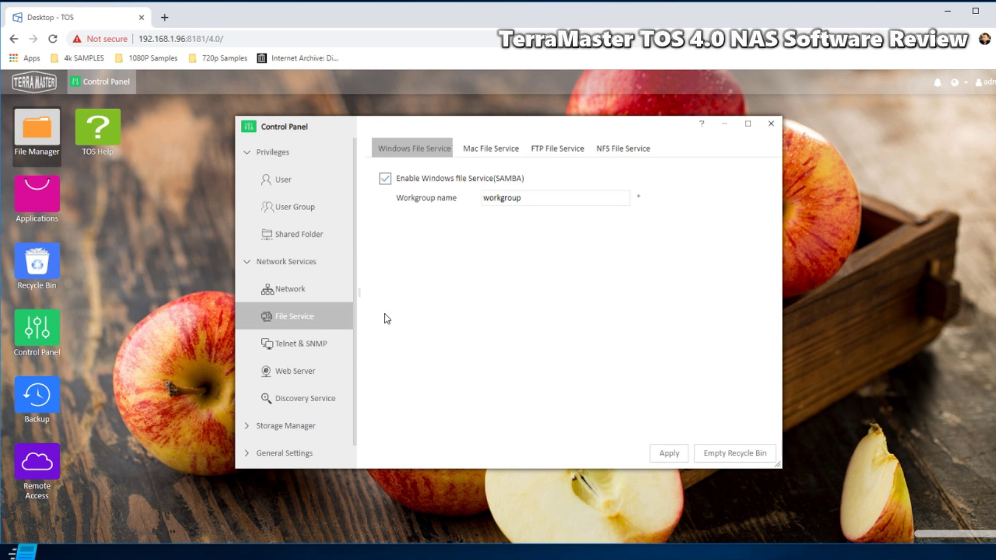
left_click(301, 426)
- Review HDD1's details on the Hard Drive page, then the Storage #1 RAID volume
left_click(303, 459)
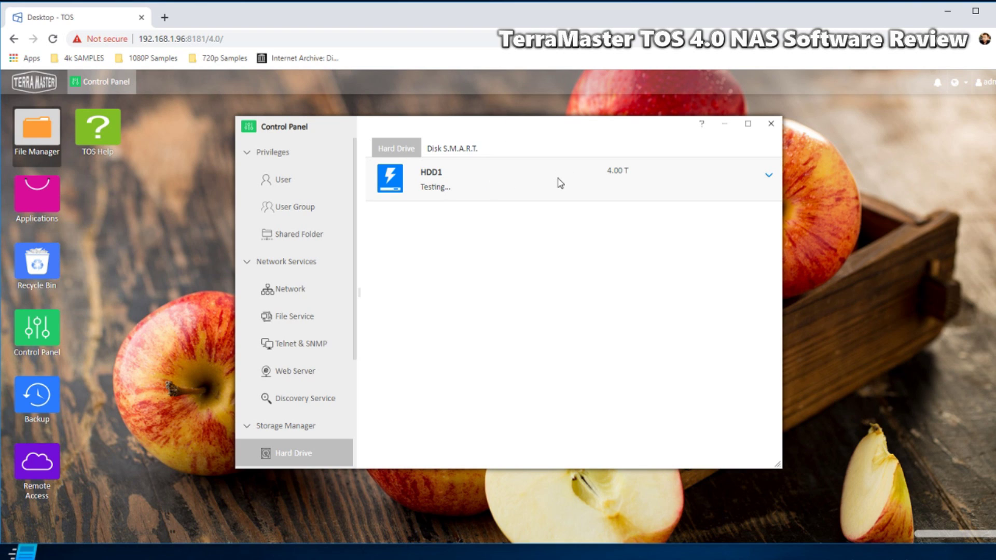
left_click(769, 178)
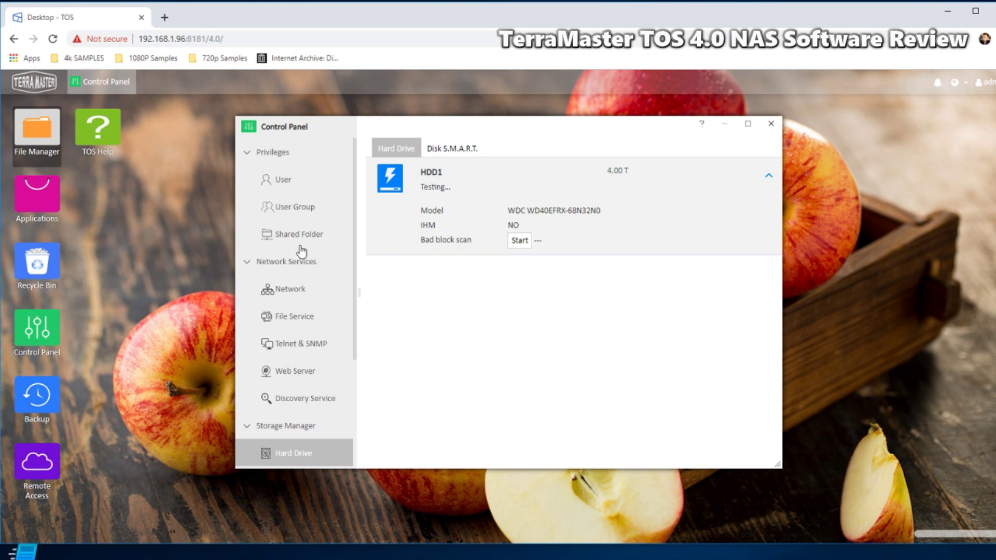
scroll(301, 259, "down", 3)
left_click(306, 323)
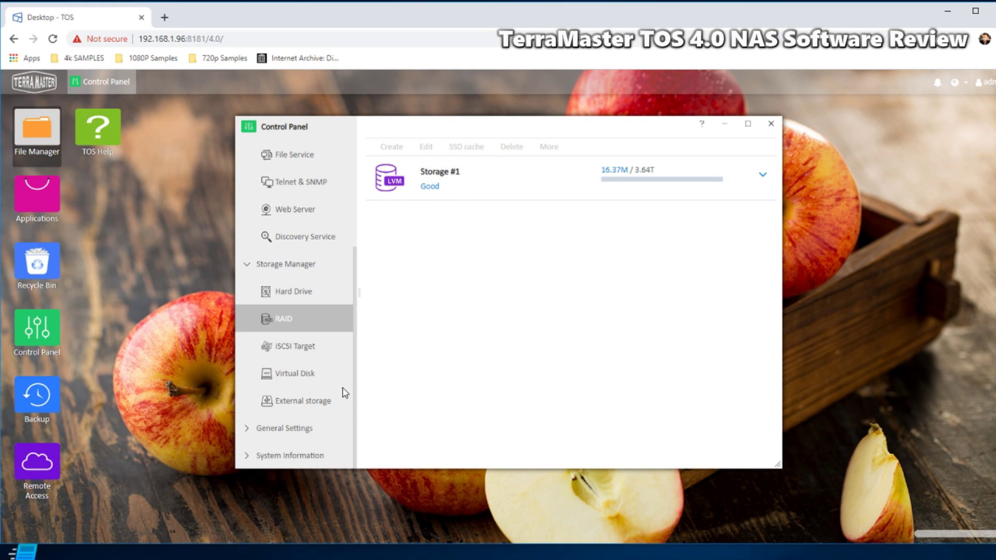
- Check External storage, then view Hardware & Power under General Settings
left_click(320, 400)
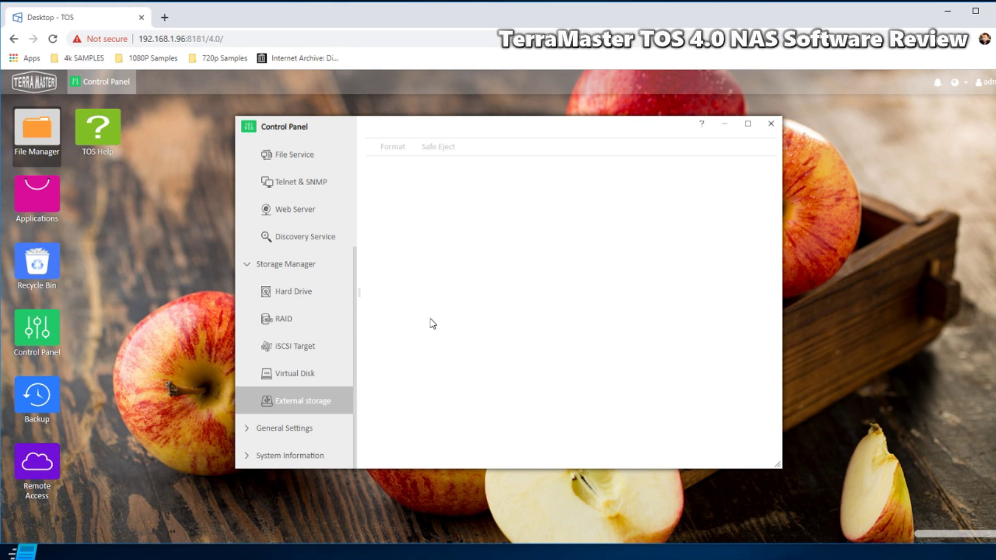
left_click(284, 429)
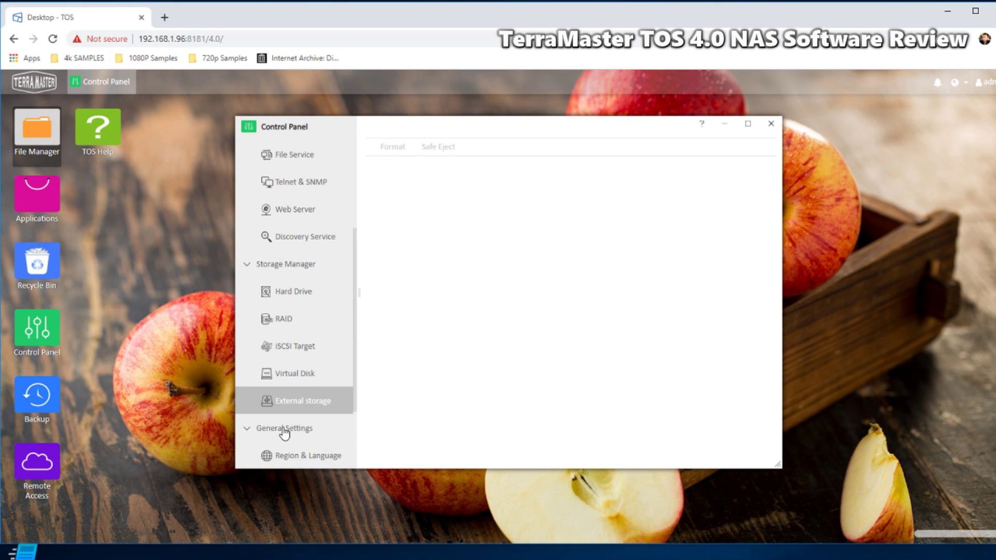
scroll(332, 314, "down", 3)
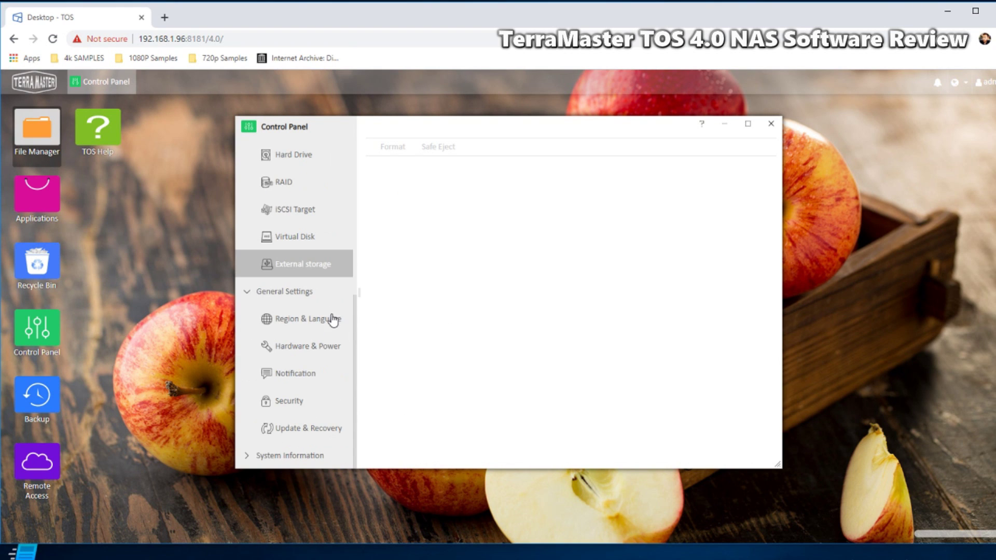
left_click(307, 347)
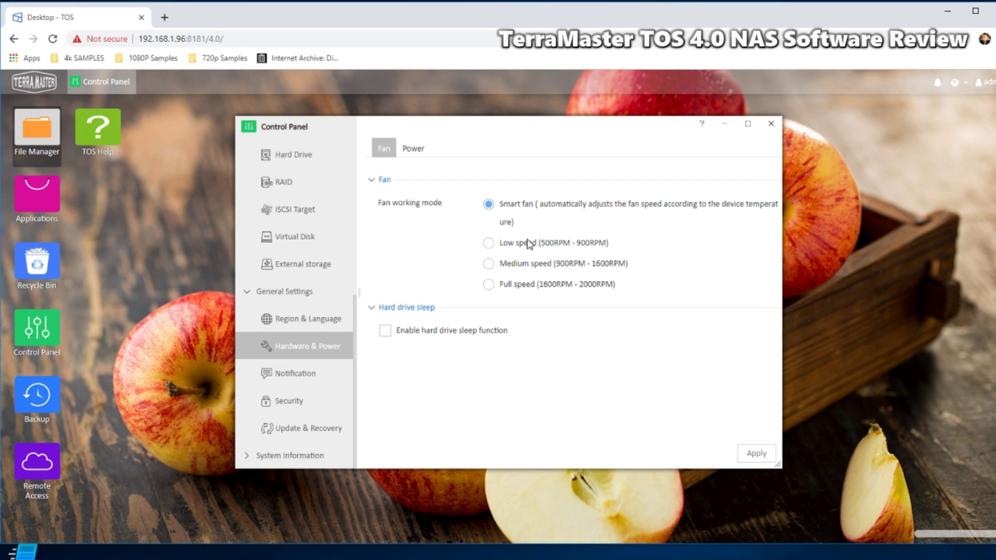
left_click(489, 285)
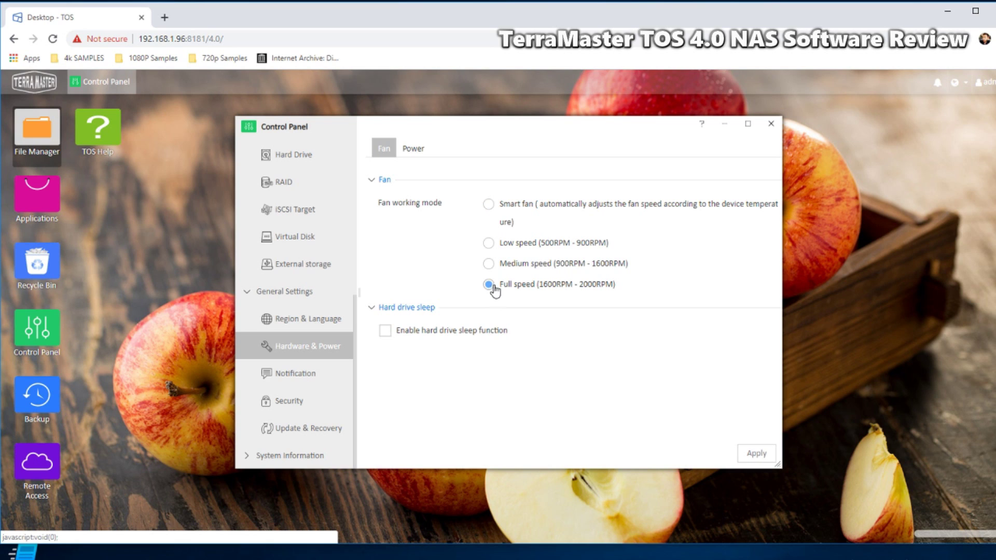
left_click(773, 454)
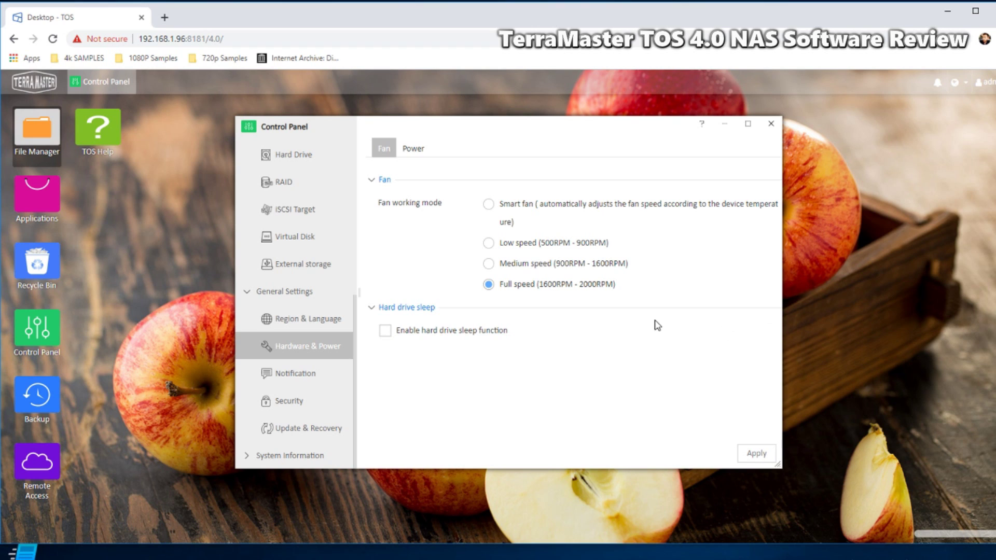
left_click(488, 204)
left_click(765, 458)
left_click(300, 378)
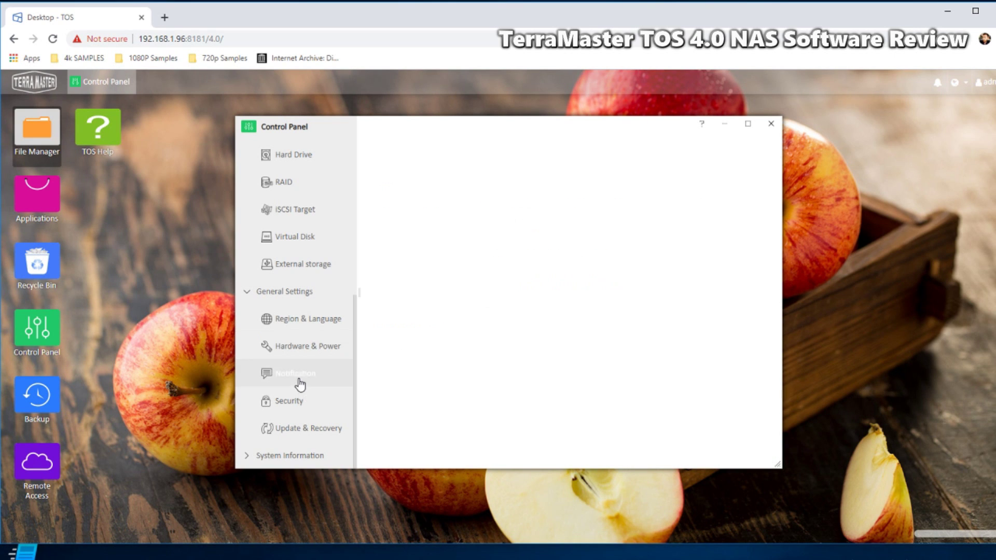
- Browse Update & Recovery, then expand System Information and view the Hardware Information page
left_click(315, 426)
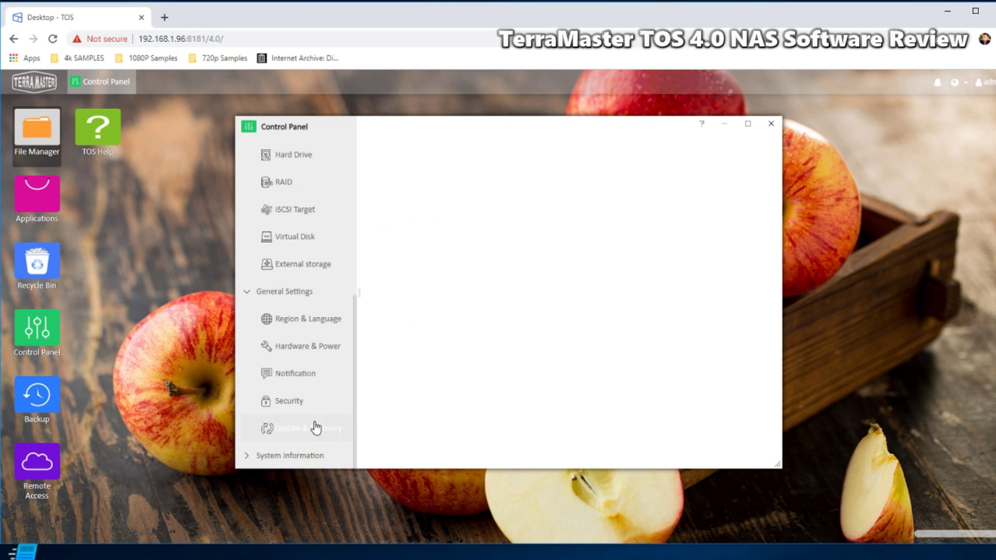
left_click(283, 458)
scroll(318, 358, "down", 2)
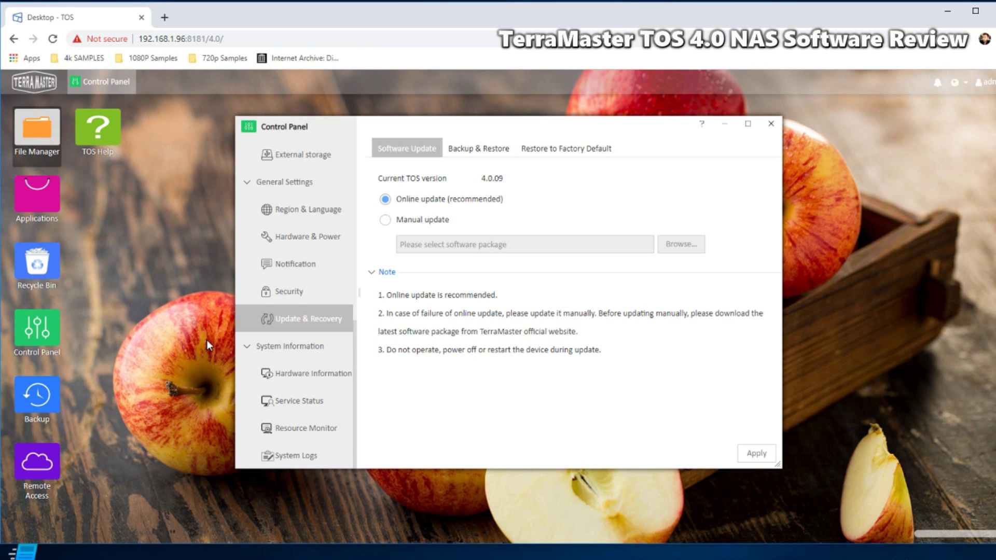
left_click(317, 375)
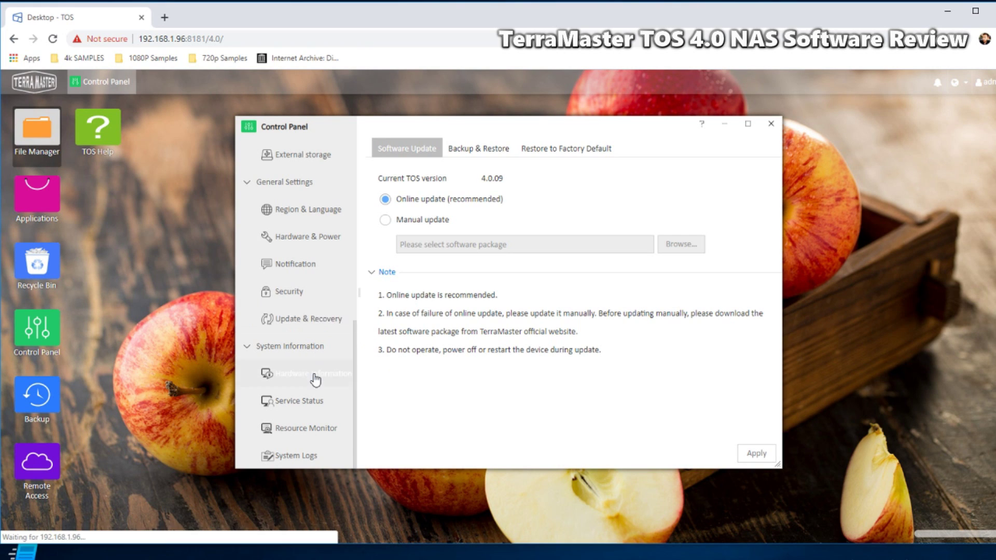
- Review Service Status and the Resource Monitor CPU graphs, then close the Control Panel
left_click(298, 405)
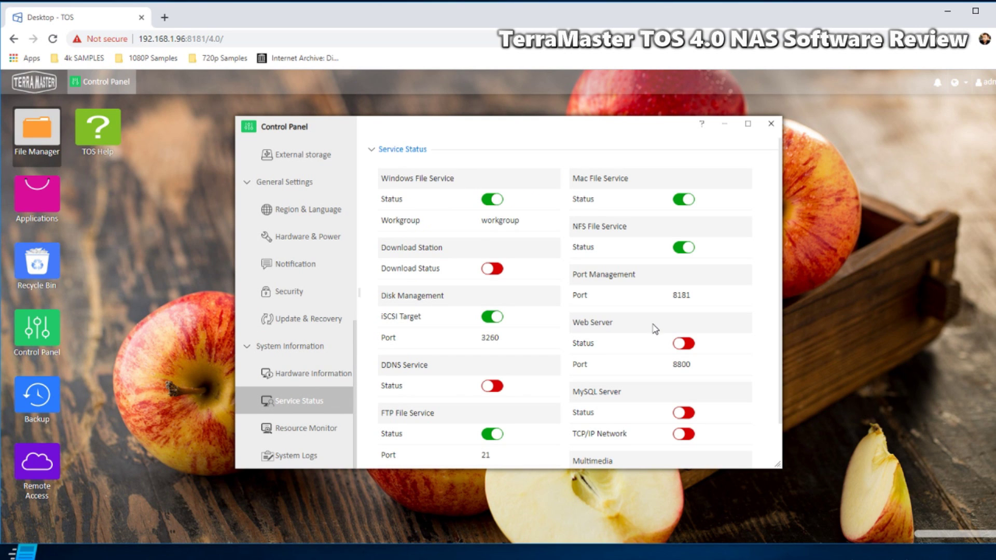
scroll(655, 329, "down", 1)
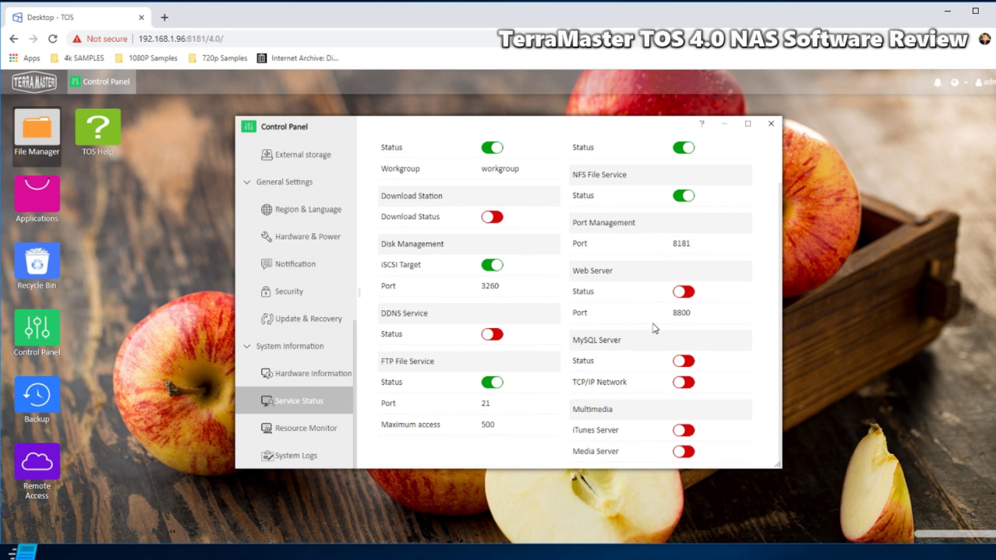
left_click(322, 427)
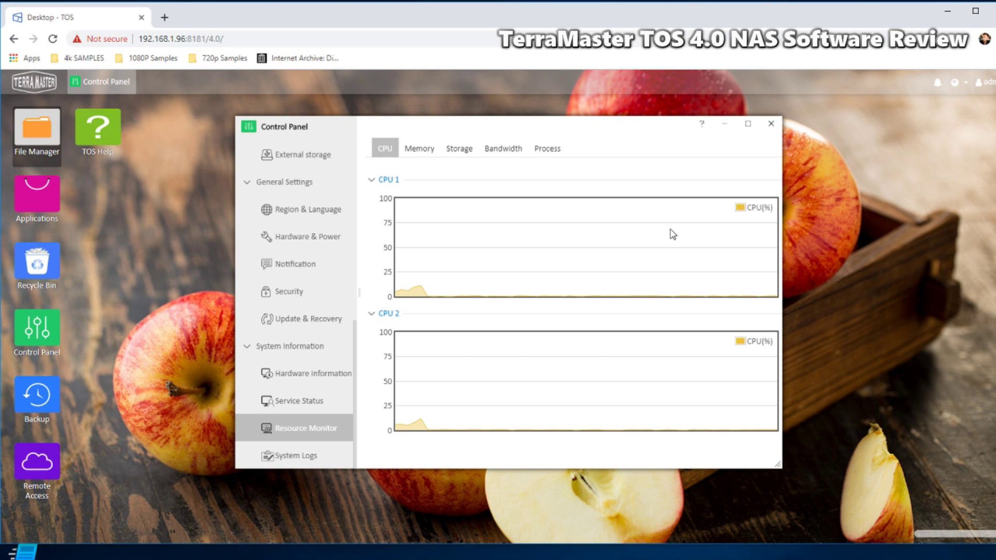
left_click(771, 125)
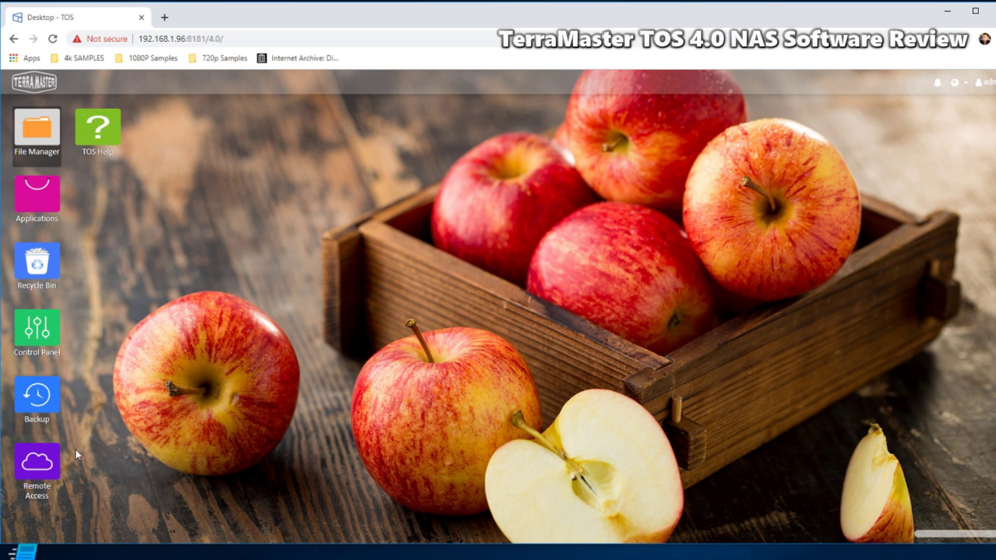
left_click(39, 465)
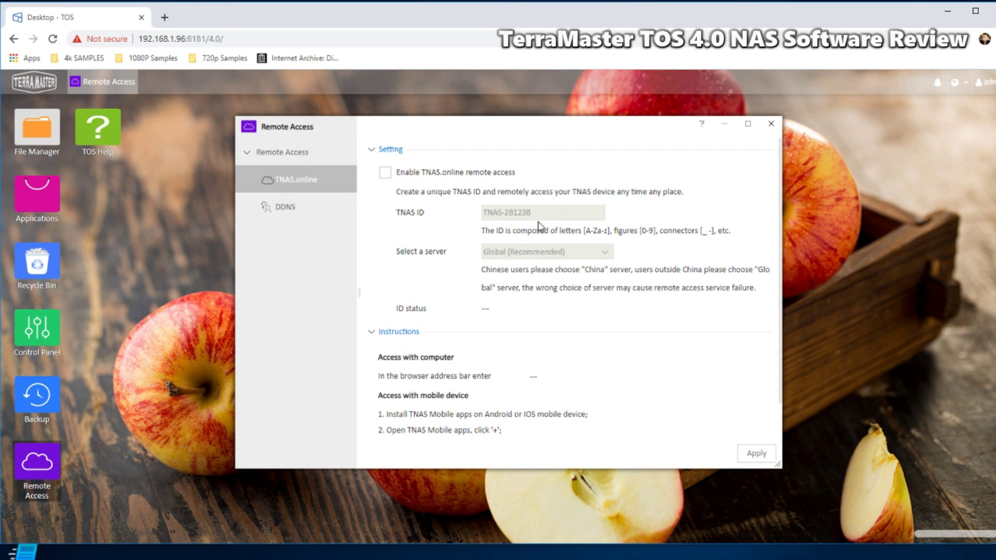
left_click(288, 209)
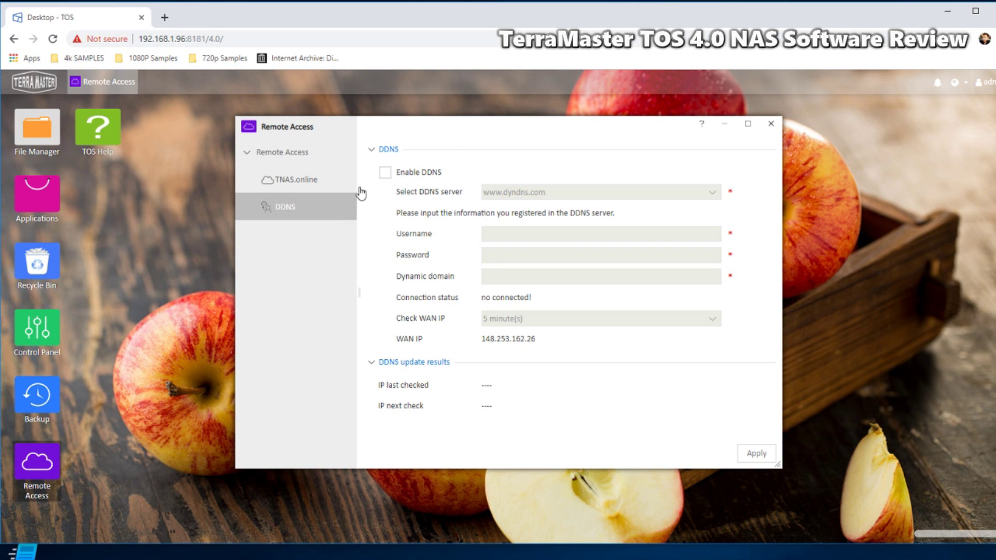
left_click(300, 178)
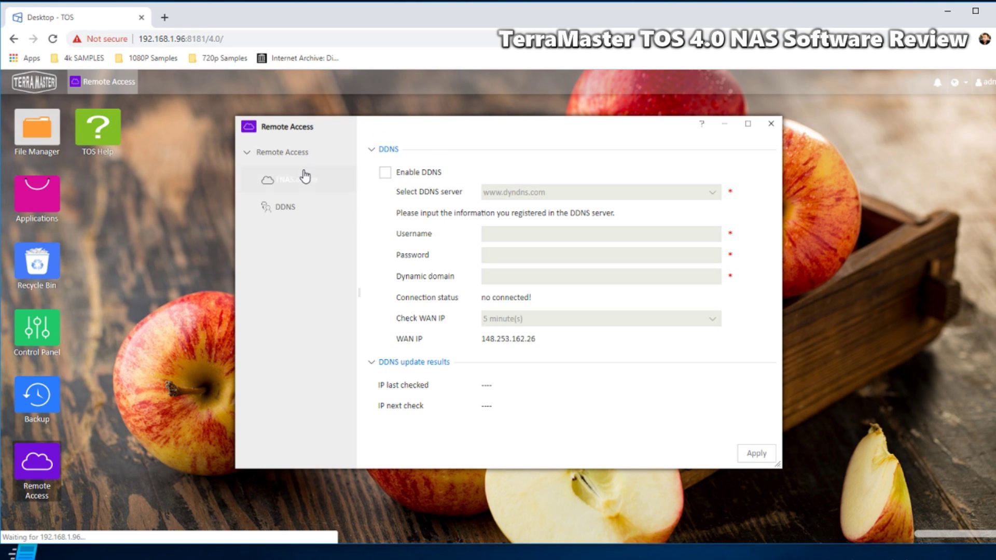
left_click(770, 123)
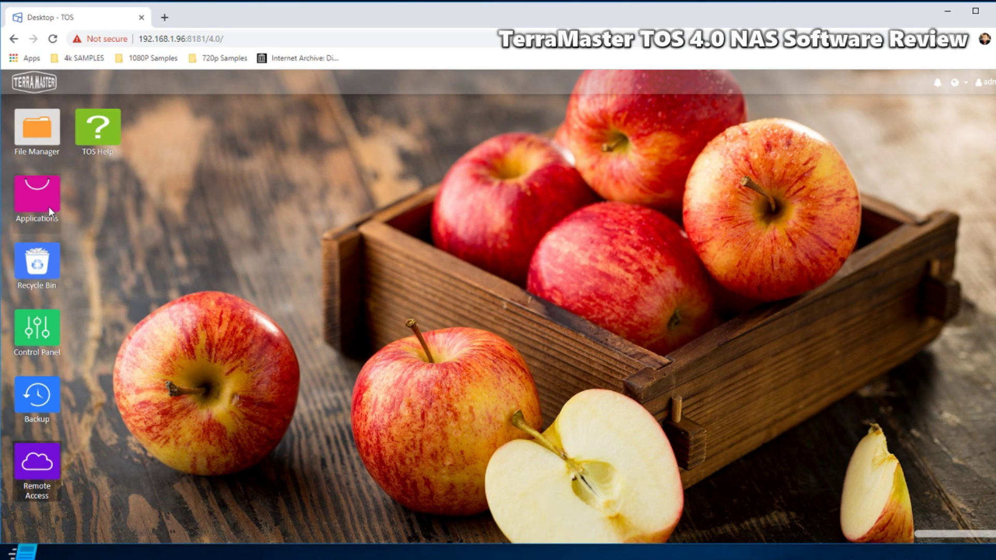
right_click(45, 88)
left_click(269, 148)
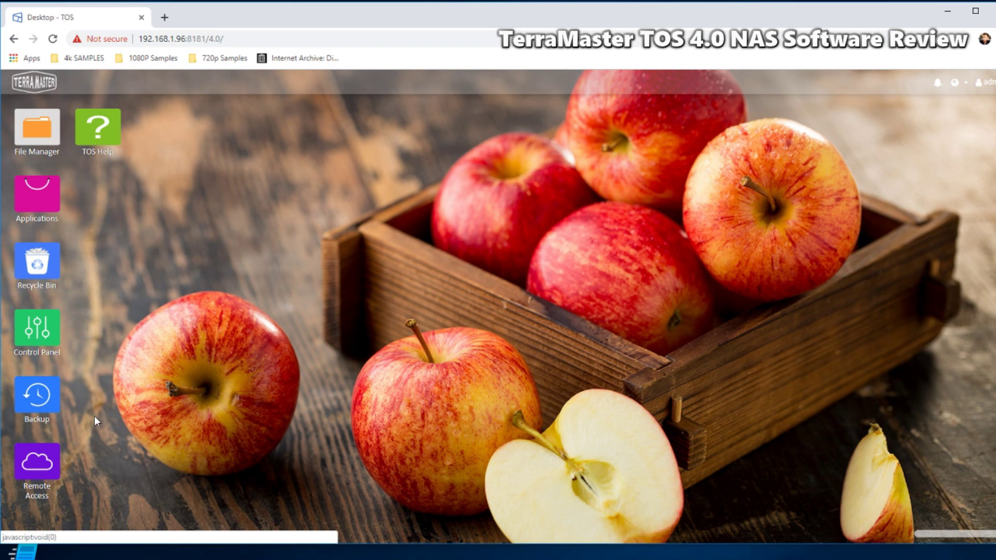
left_click(948, 532)
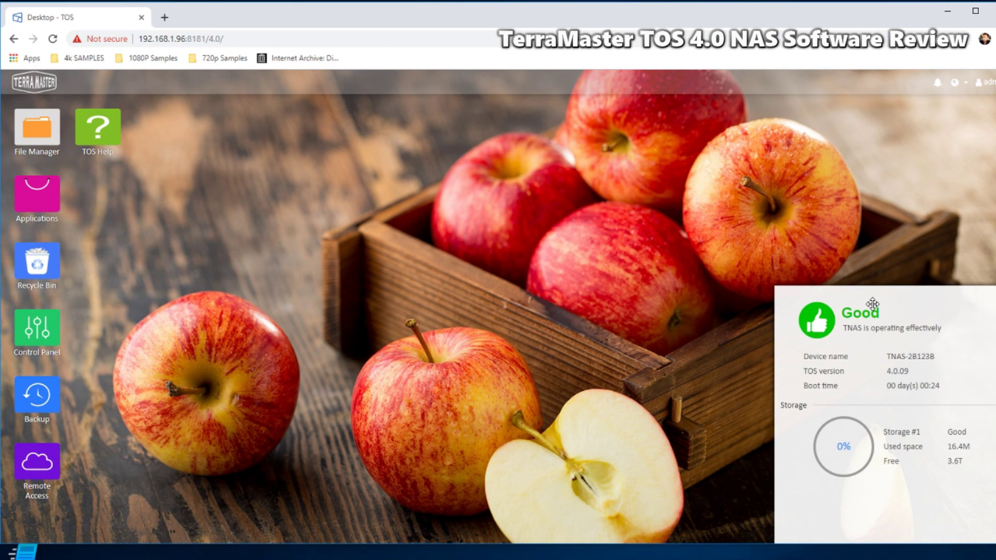
left_click_drag(872, 299, 855, 174)
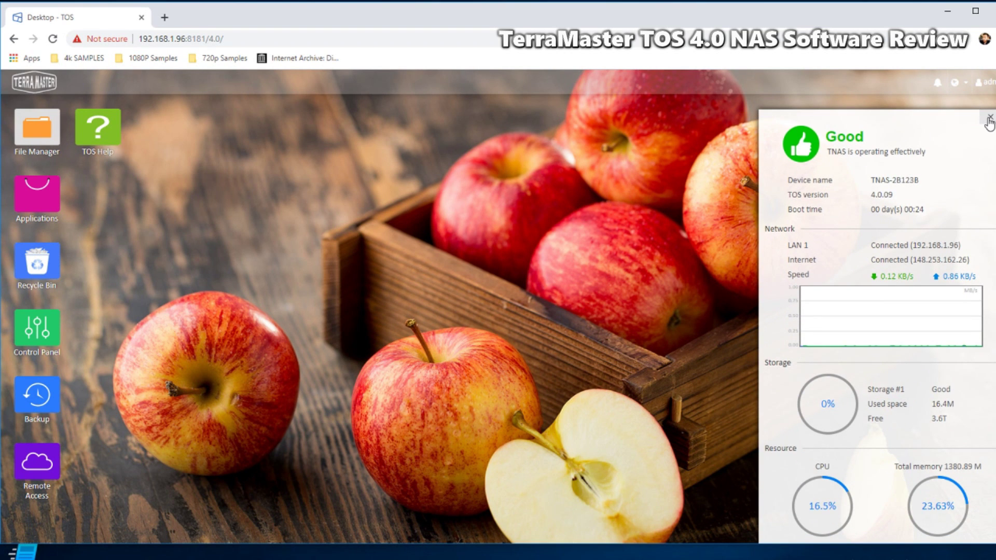
left_click(989, 124)
left_click(959, 84)
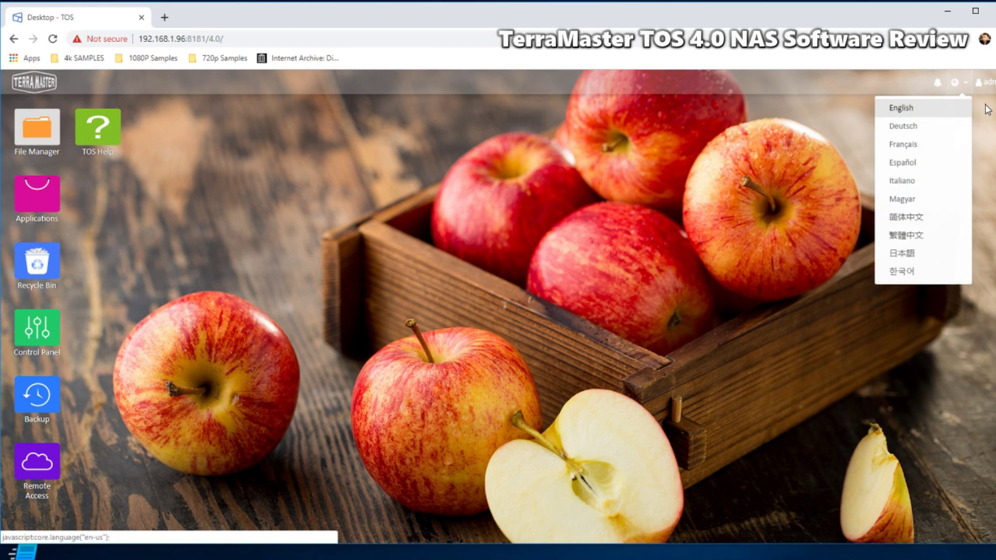
left_click(985, 81)
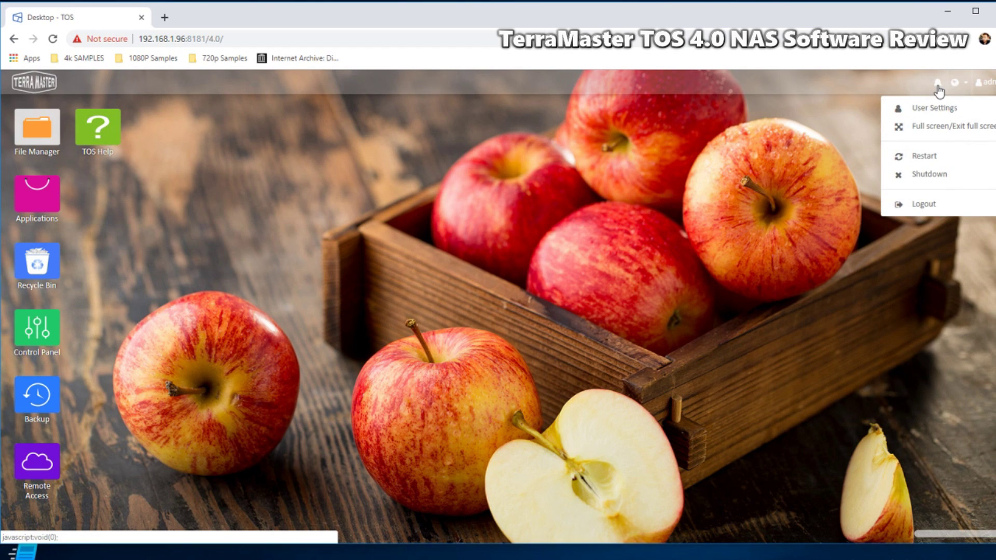
left_click(938, 88)
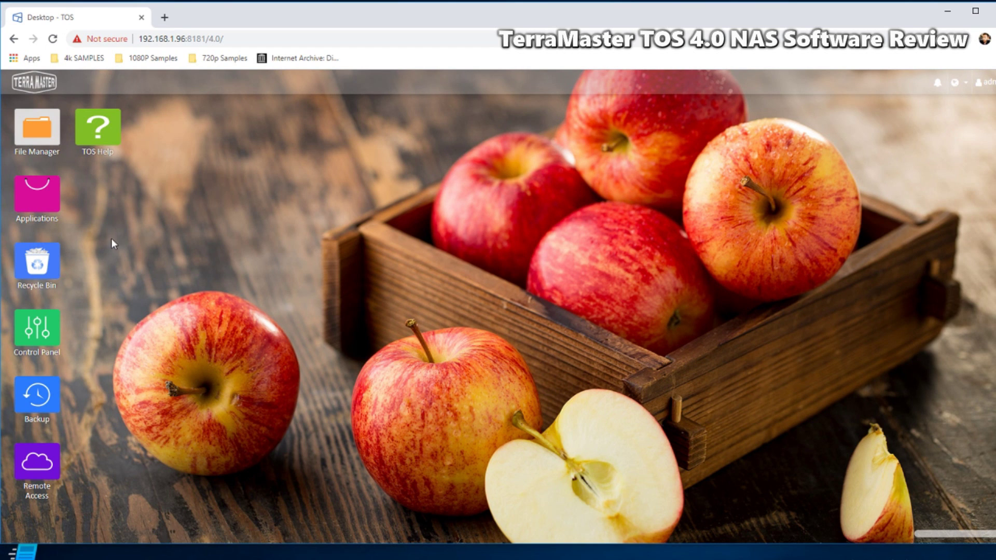
left_click(36, 187)
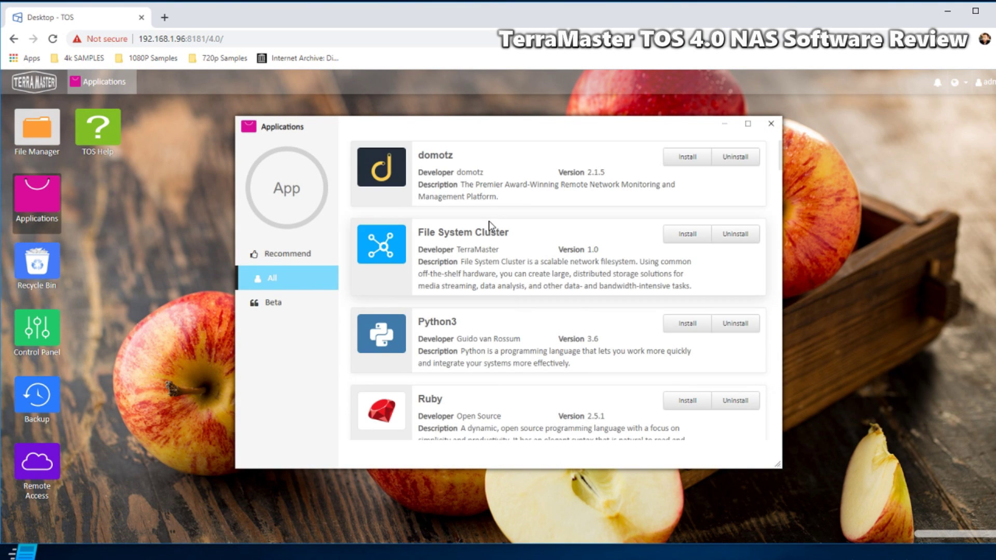
- Widen the Applications window, shift it left, and scroll through the installable app list
left_click_drag(784, 177, 951, 176)
left_click_drag(438, 132, 364, 131)
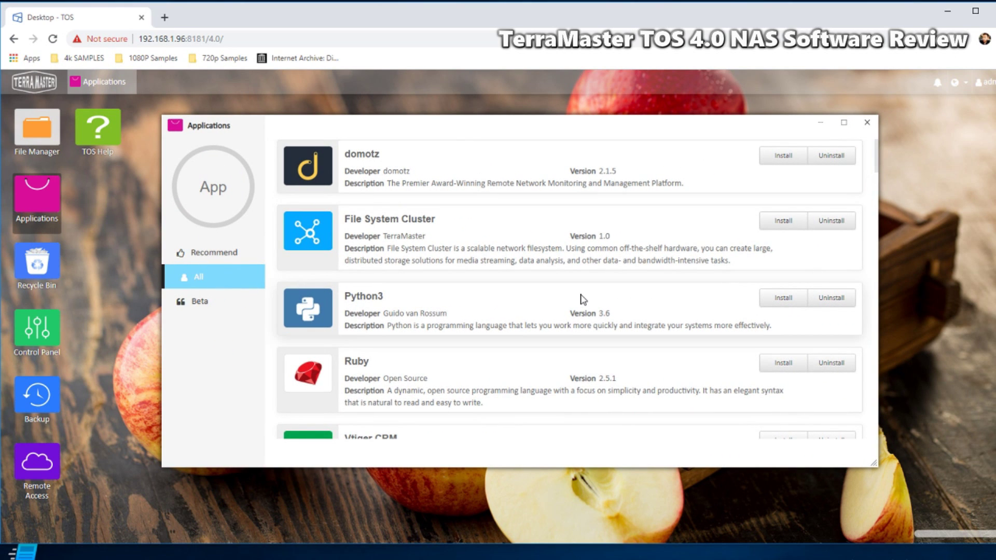
scroll(580, 270, "down", 5)
scroll(572, 297, "up", 5)
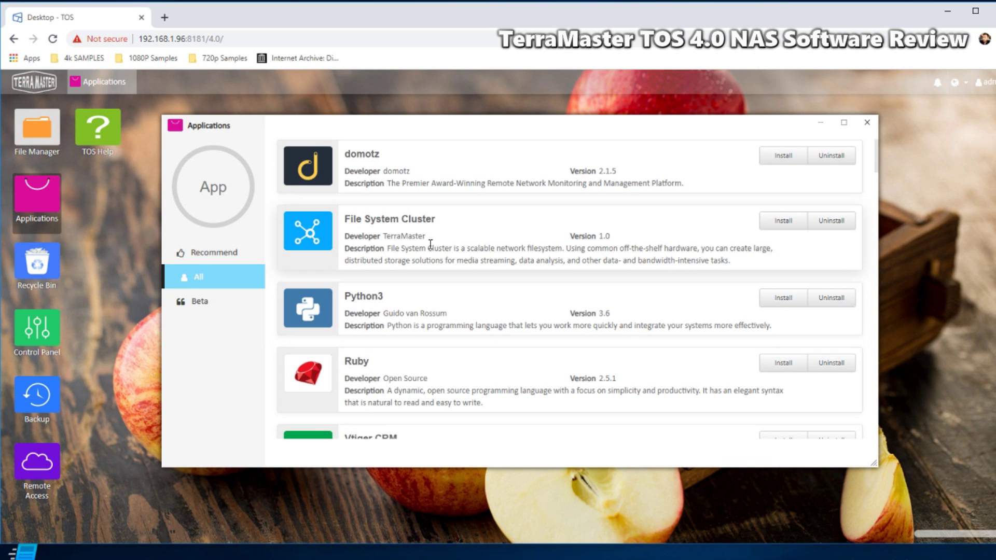
scroll(431, 244, "down", 5)
scroll(431, 244, "down", 8)
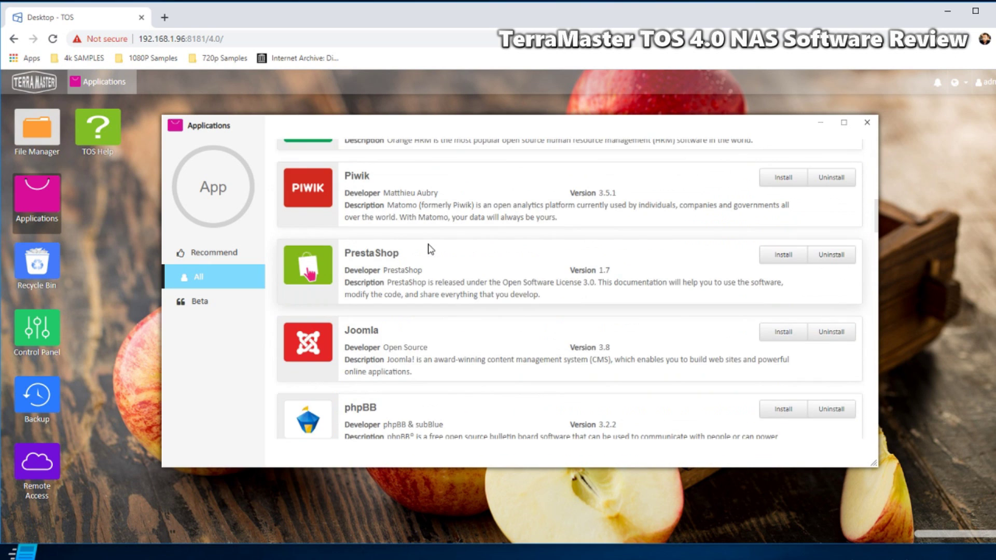
scroll(425, 265, "down", 12)
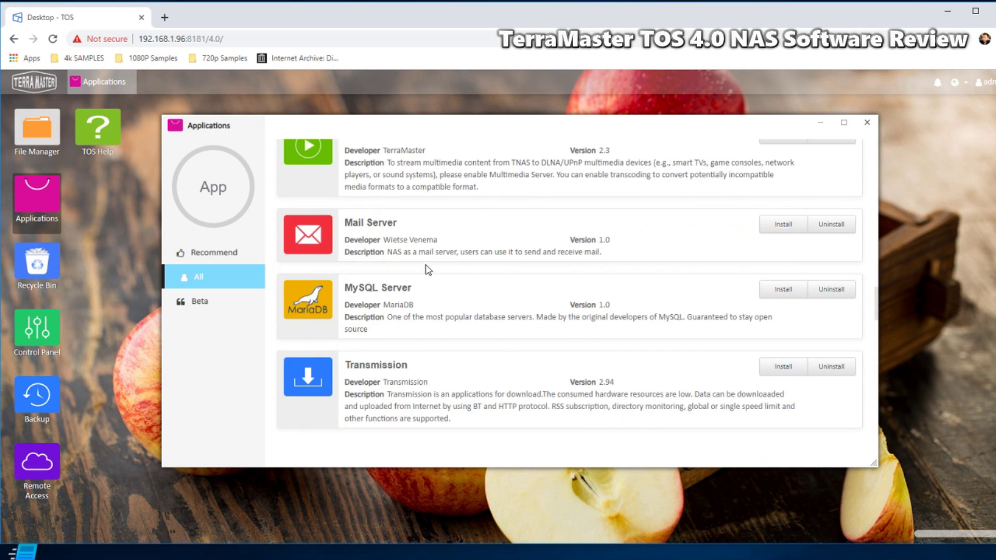
scroll(427, 266, "down", 12)
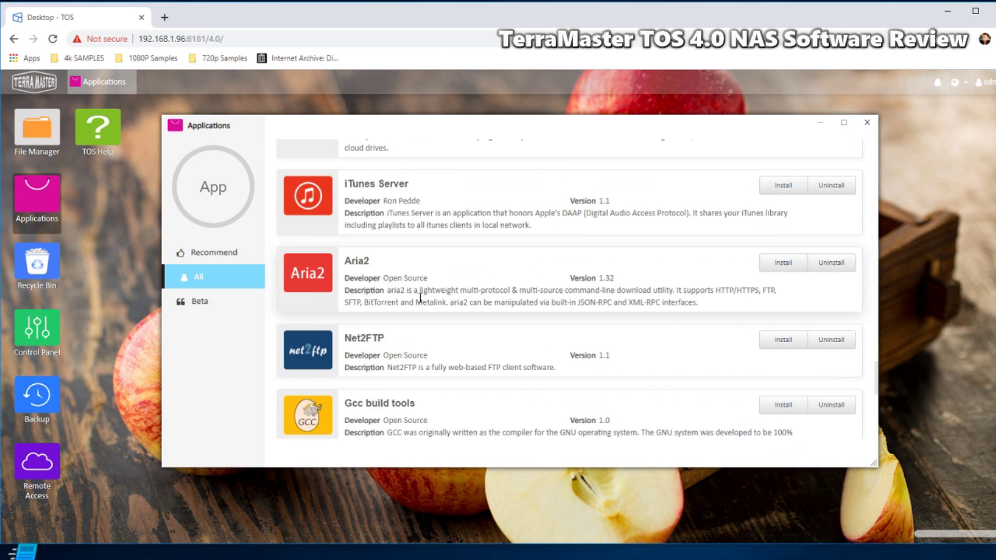
scroll(422, 303, "down", 2)
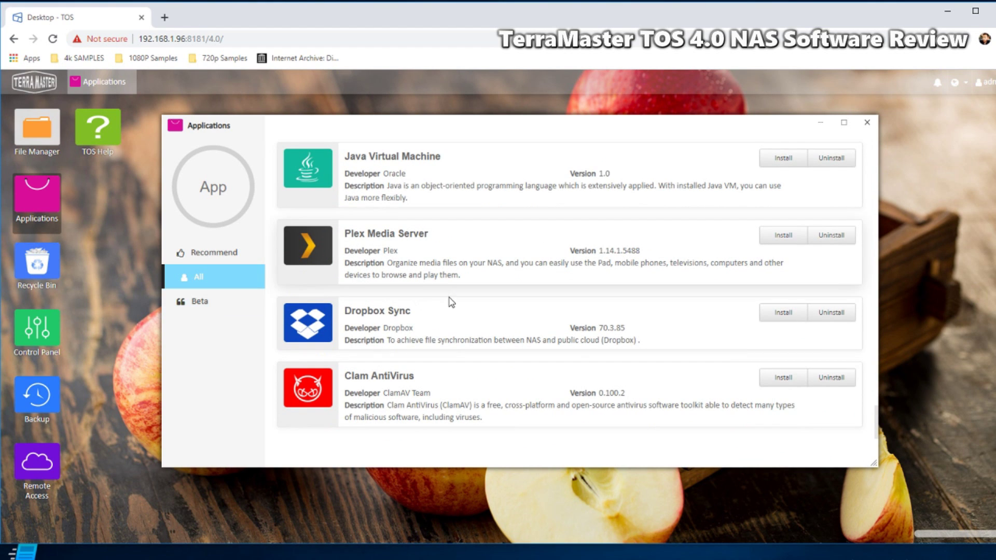
scroll(447, 299, "up", 2)
scroll(449, 297, "up", 12)
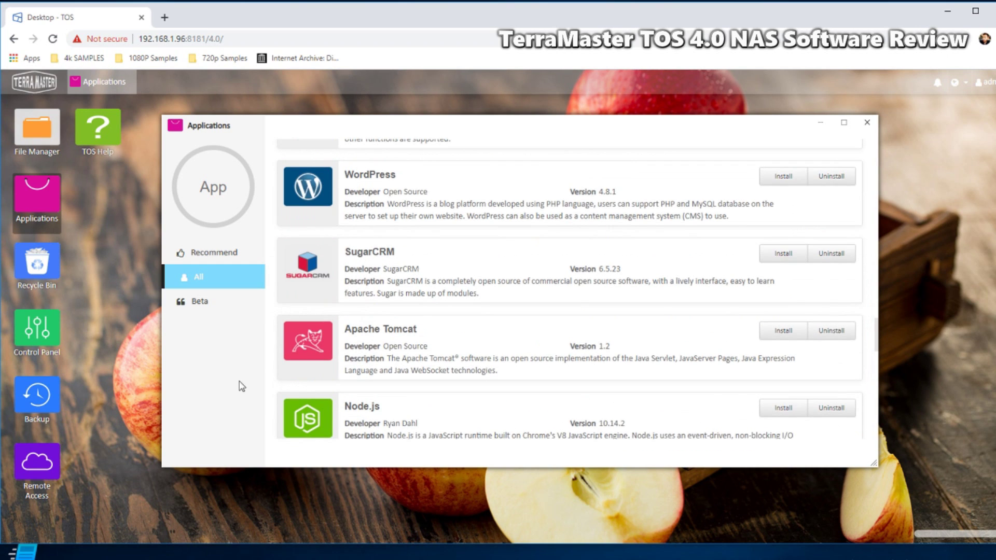
- Filter the catalogue to Beta apps, then return to All and scroll back to the top
left_click(209, 303)
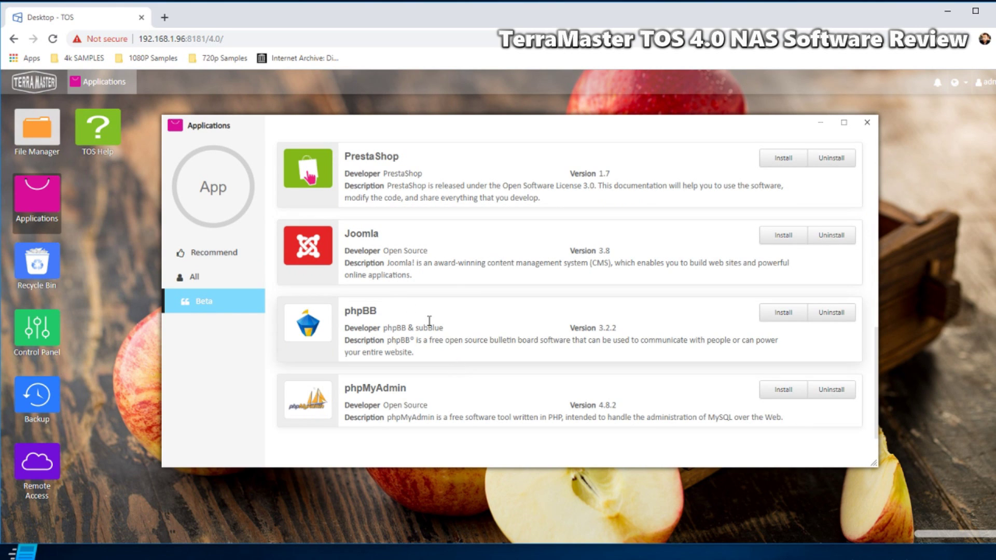
left_click(220, 277)
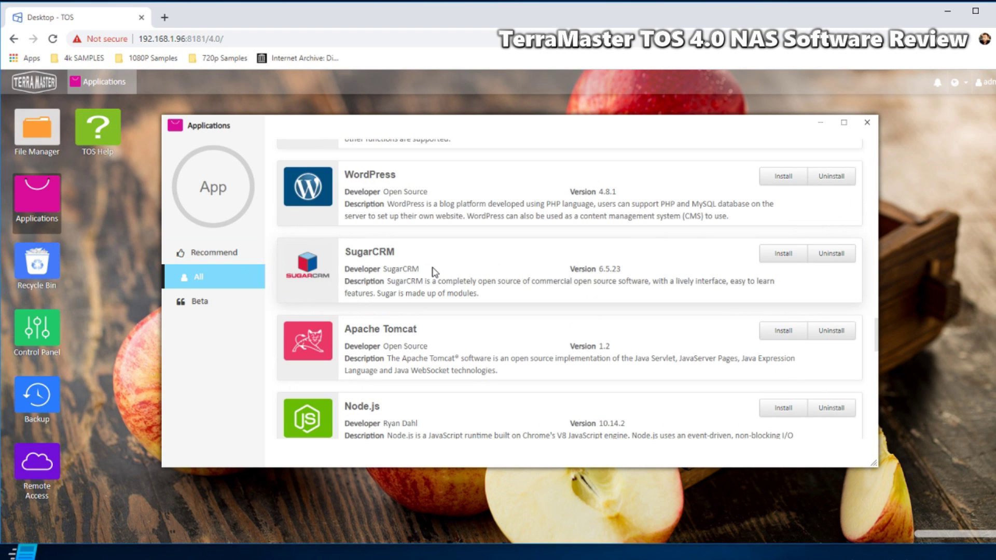
scroll(441, 273, "up", 5)
scroll(321, 293, "up", 10)
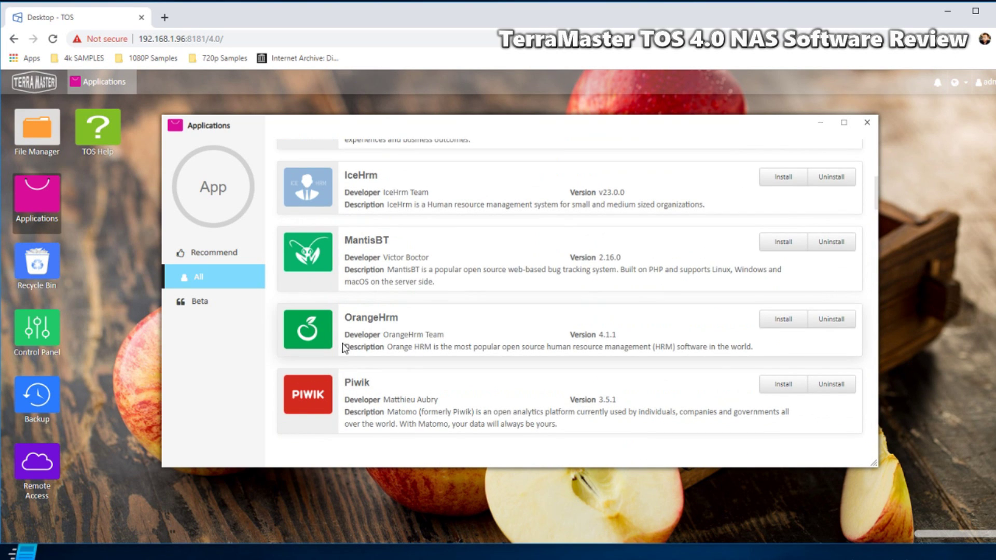
scroll(424, 306, "up", 2)
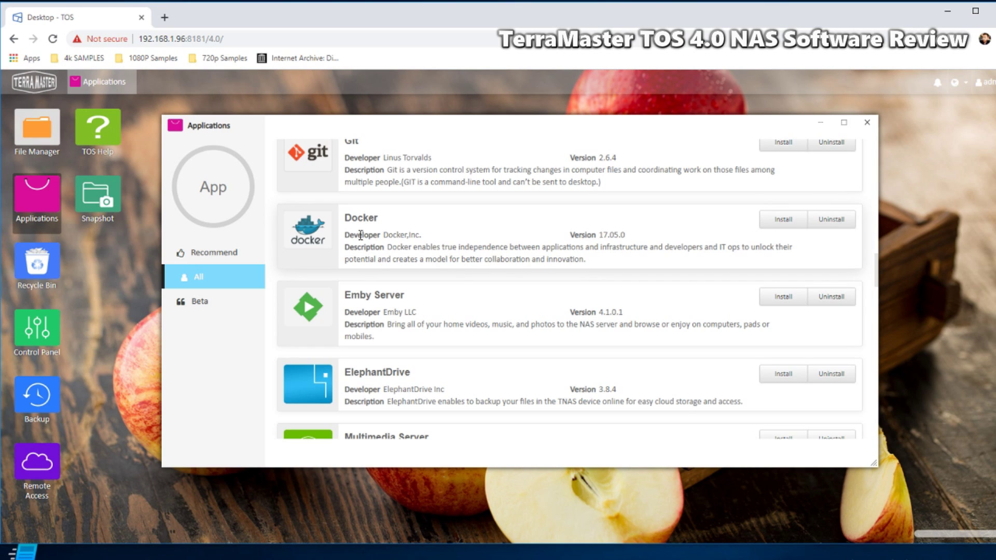
- Install Docker, Emby Server, ElephantDrive, Multimedia Server and Mail Server from the All list
left_click(783, 223)
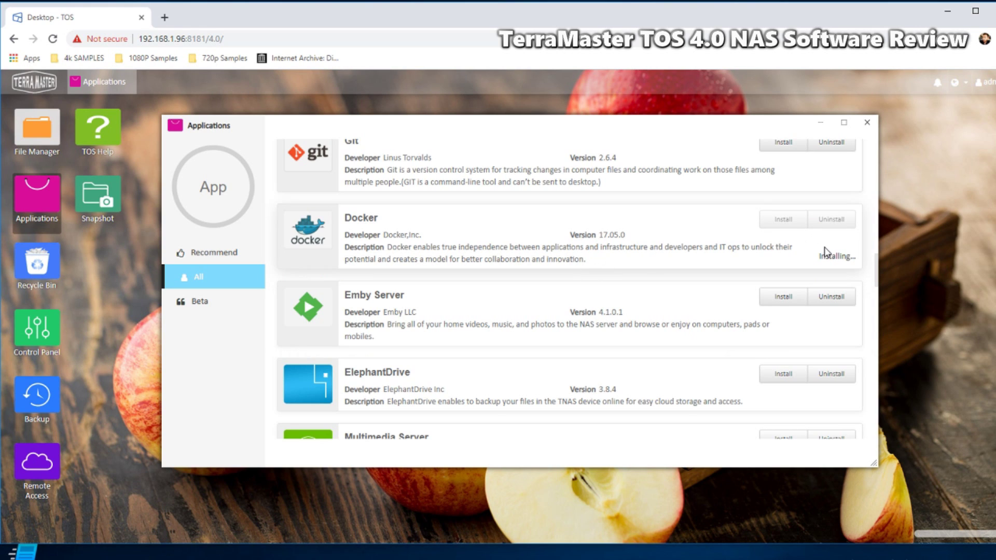
left_click(784, 301)
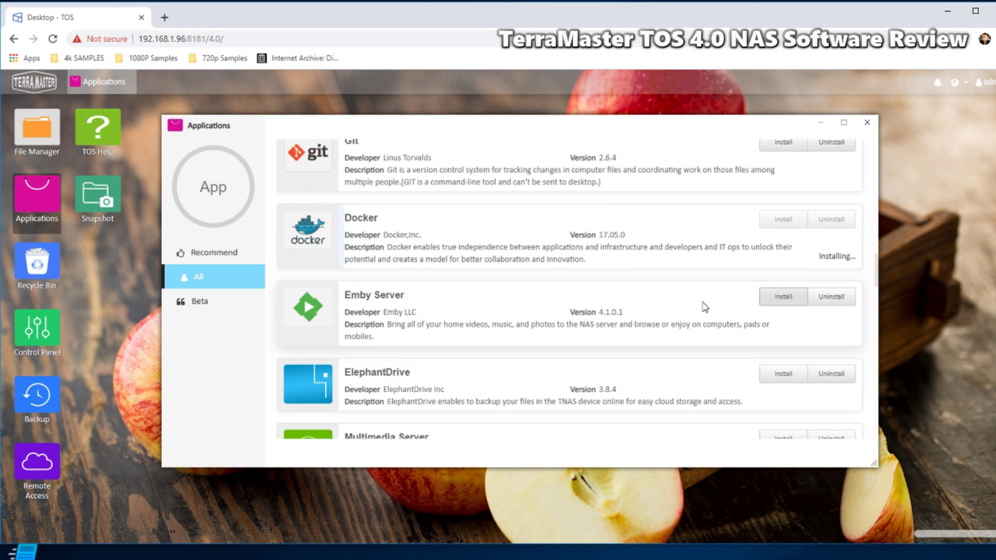
scroll(702, 309, "down", 3)
left_click(779, 255)
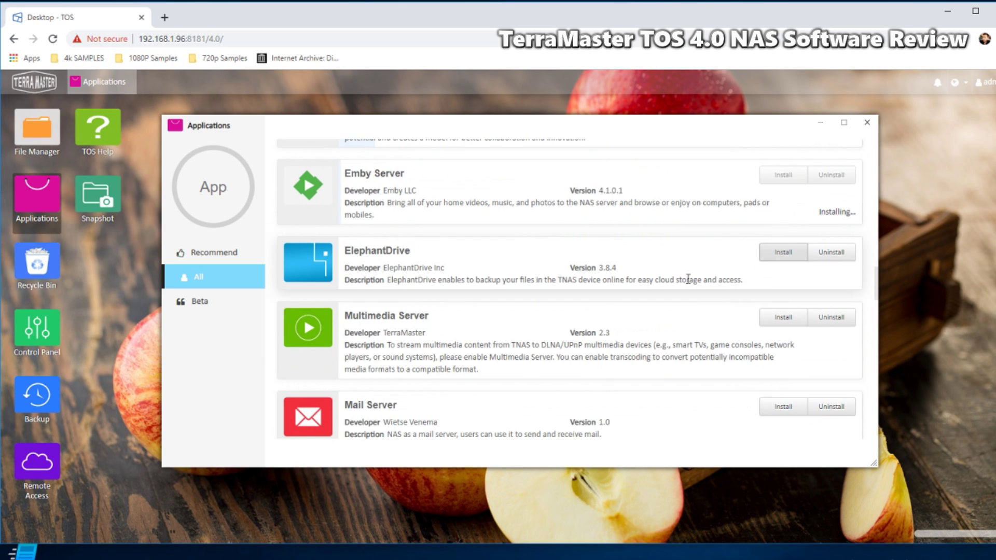
scroll(660, 284, "down", 3)
left_click(776, 258)
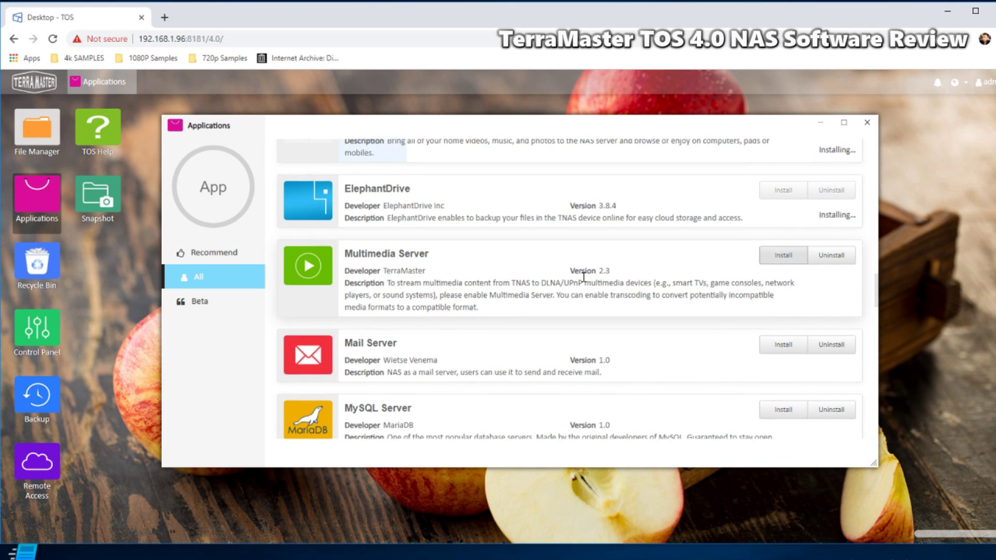
scroll(574, 272, "down", 3)
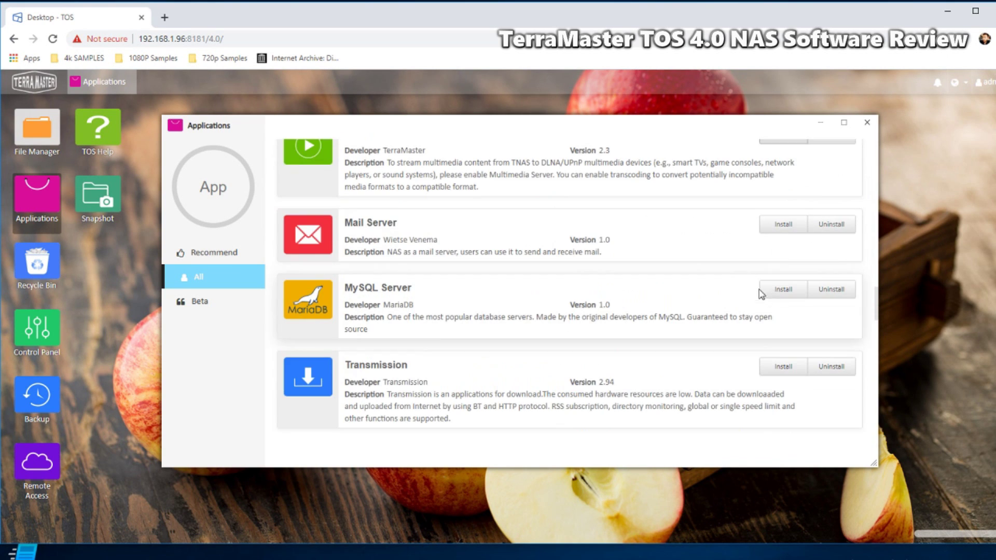
left_click(779, 224)
- Scroll further down the catalogue and install Transmission
scroll(681, 271, "down", 3)
scroll(705, 285, "up", 12)
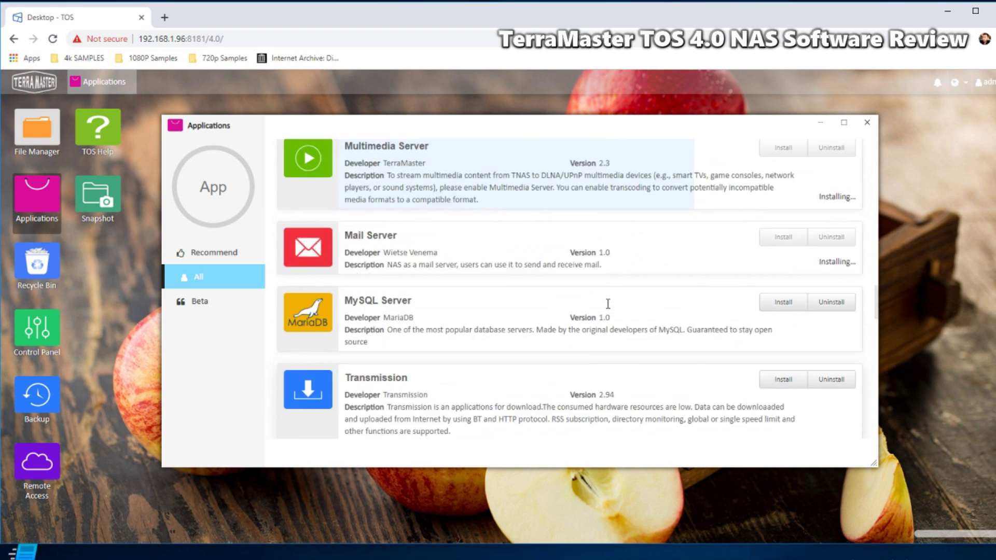
scroll(516, 316, "up", 1)
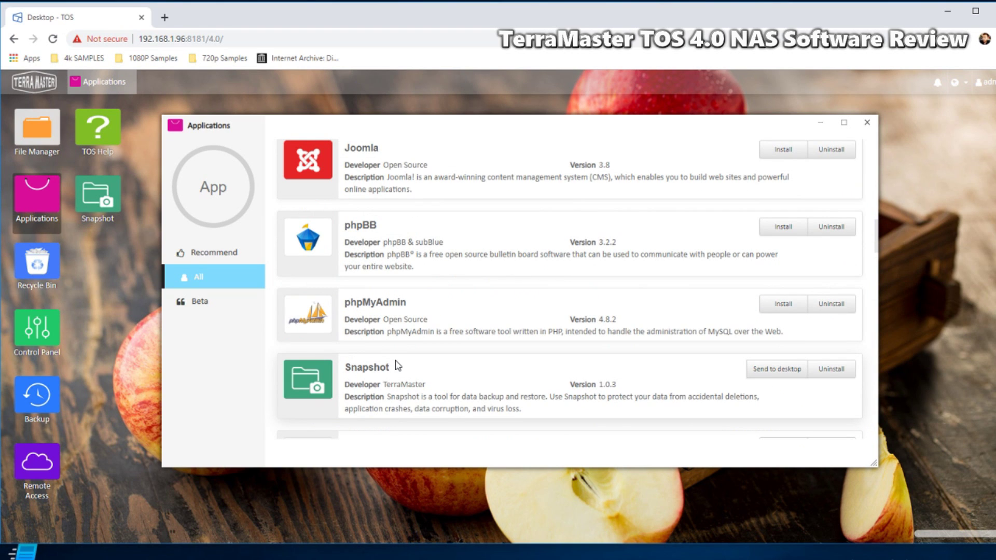
scroll(396, 366, "down", 10)
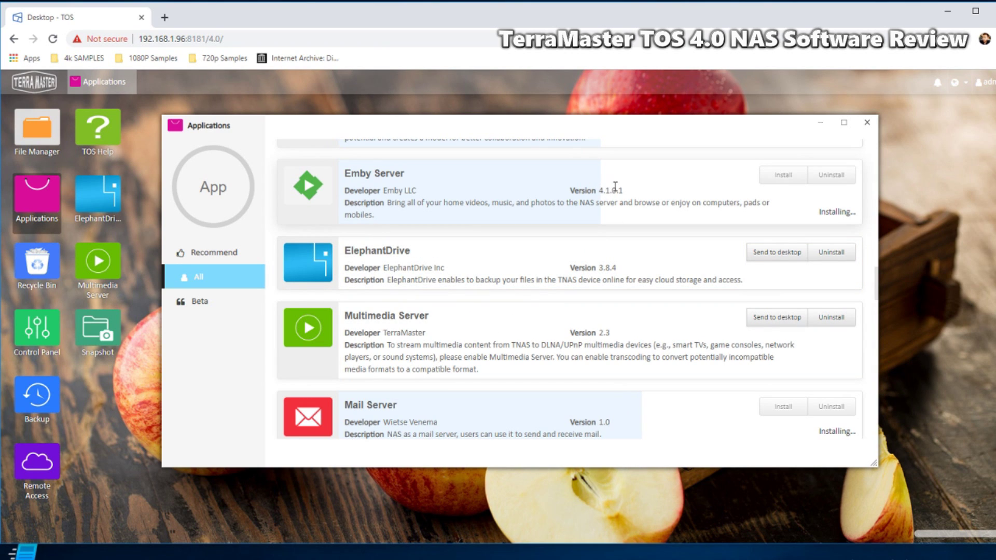
scroll(617, 187, "up", 4)
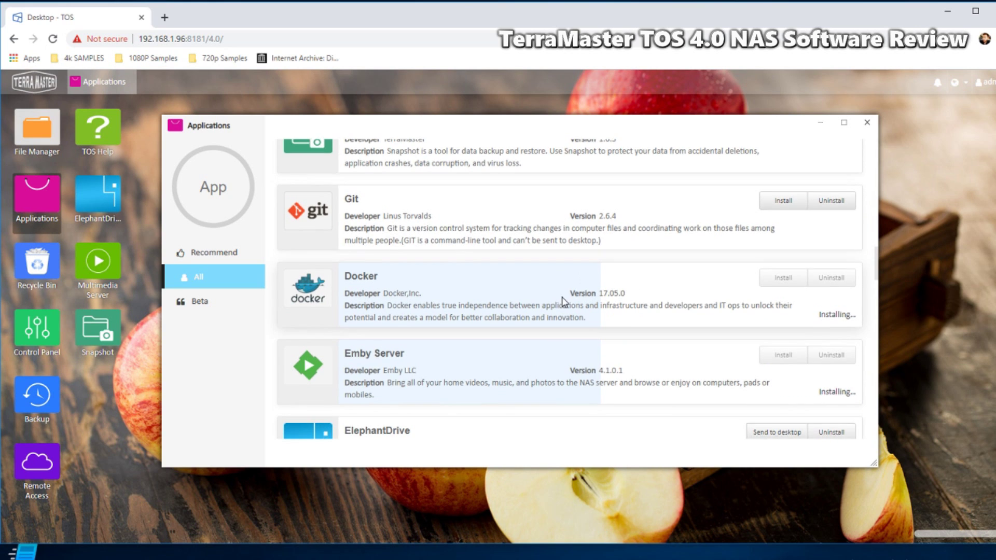
scroll(562, 298, "down", 8)
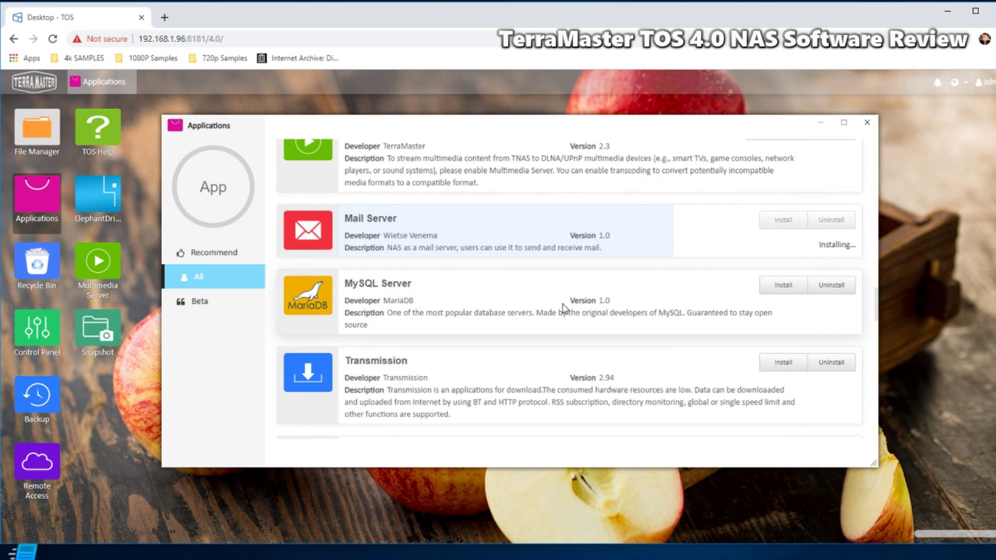
scroll(563, 307, "down", 4)
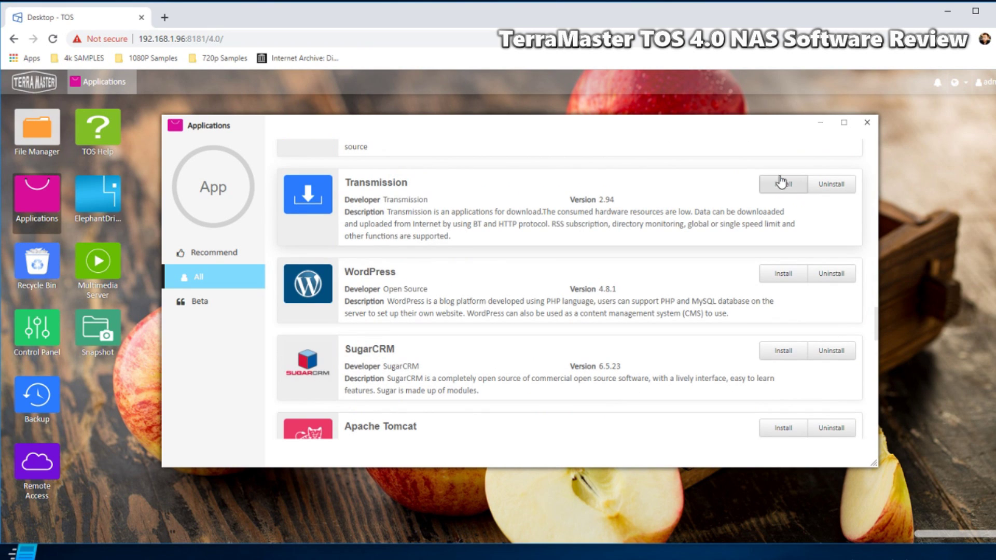
left_click(773, 187)
scroll(526, 265, "down", 1)
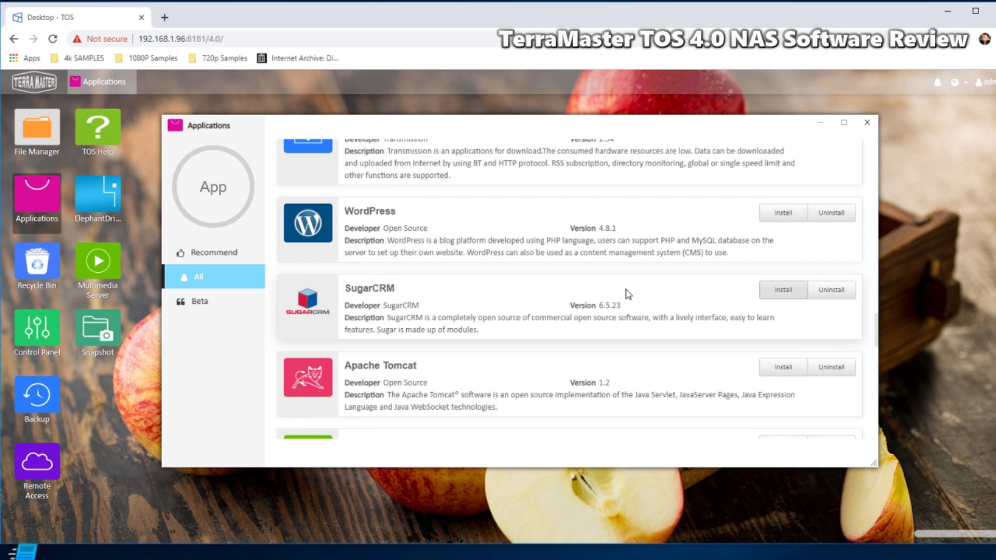
scroll(632, 294, "down", 5)
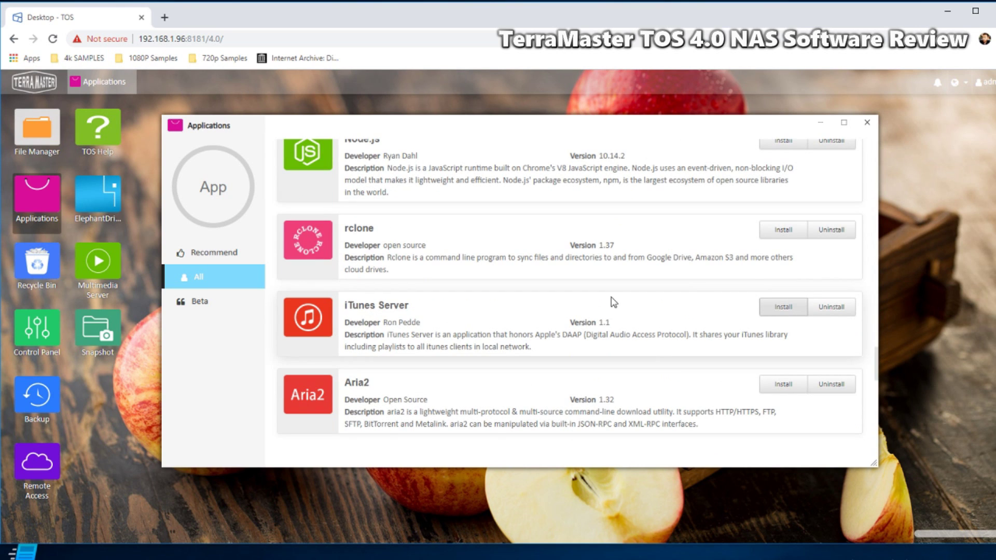
scroll(612, 303, "down", 2)
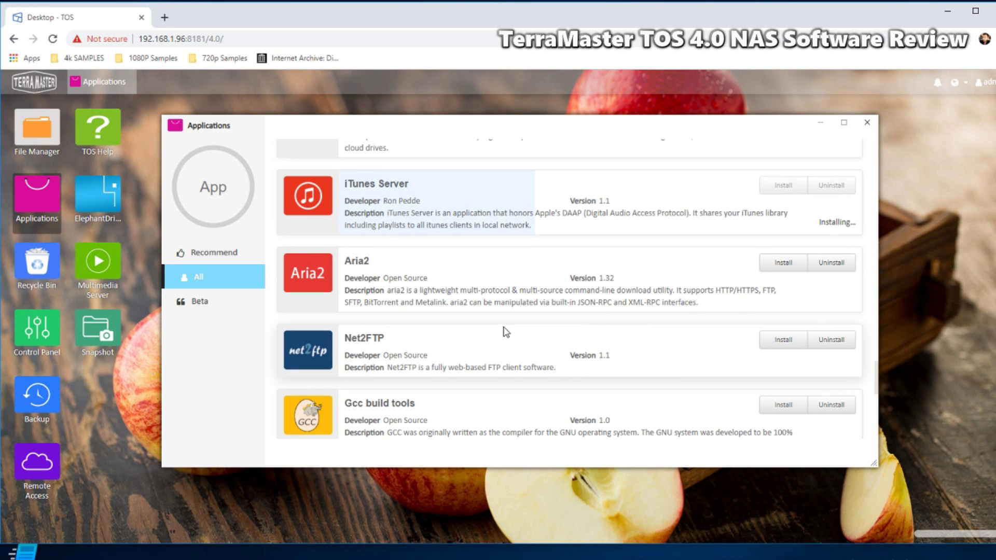
- Look over the newly installed app icons on the desktop, such as Plex Media Server
scroll(506, 331, "down", 2)
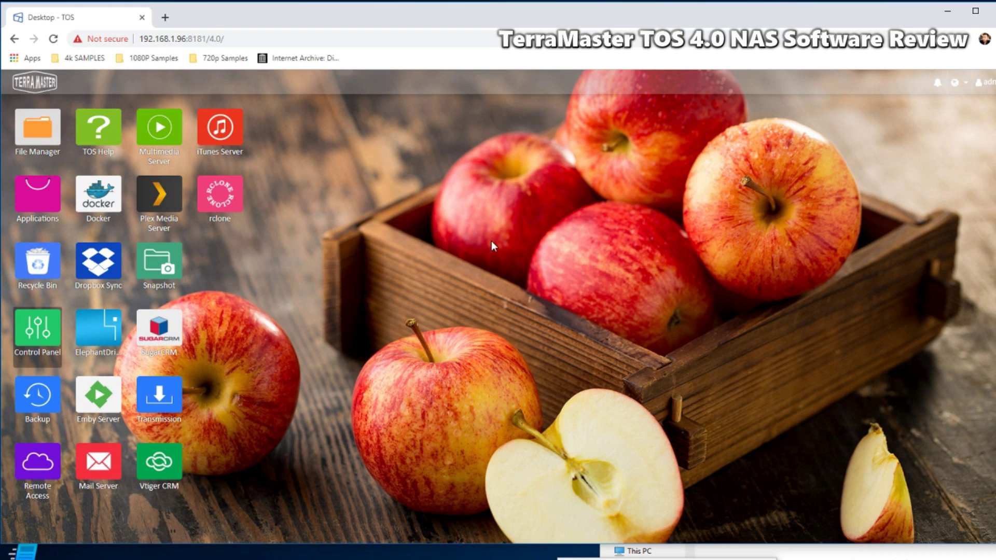
mouse_move(173, 201)
- Open Docker and scroll its Registry of repositories like redis, node and nginx
left_click(99, 196)
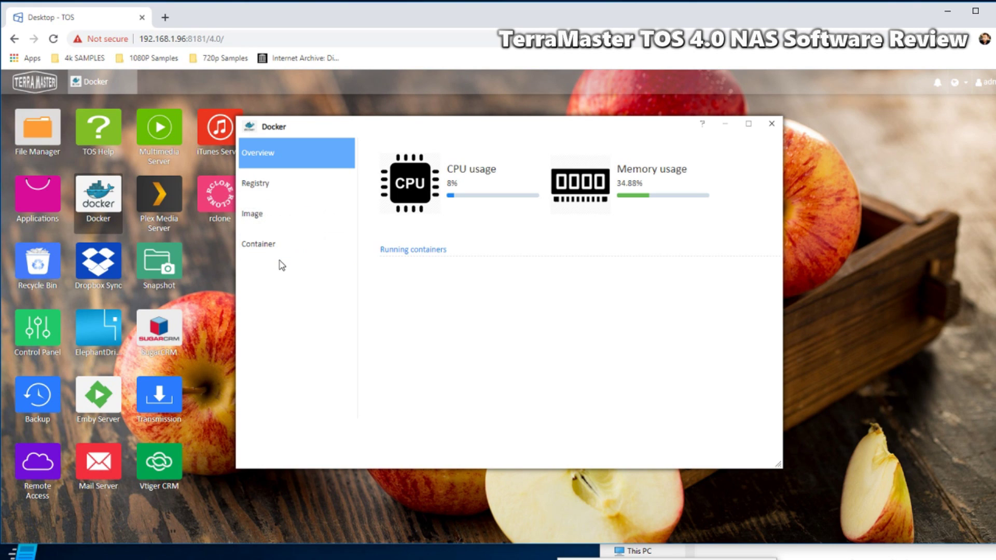
left_click(267, 191)
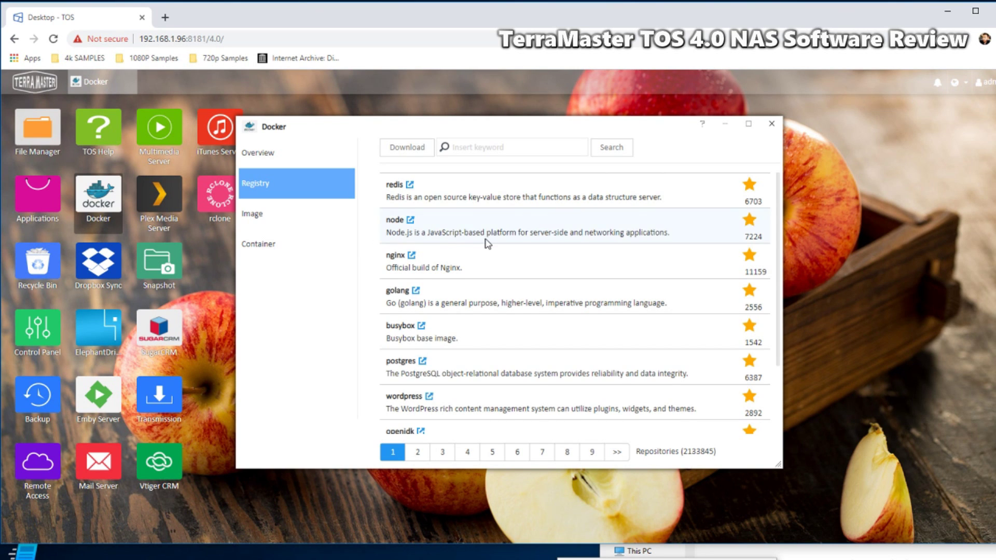
scroll(490, 245, "down", 2)
scroll(494, 251, "up", 2)
- Close Docker, then open Dropbox Sync, reposition its window and close it with sync left disabled
left_click(772, 124)
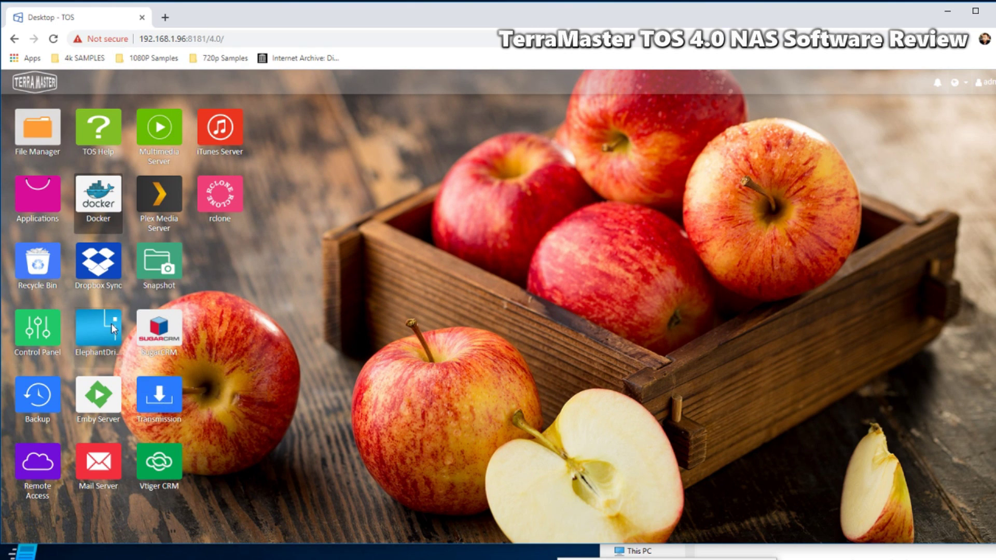
left_click(99, 270)
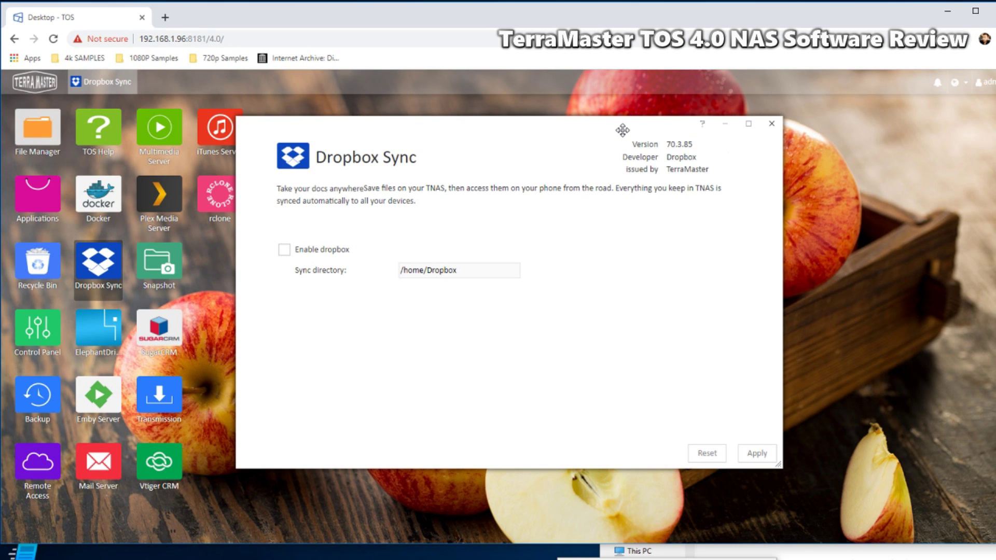
left_click_drag(623, 125, 668, 154)
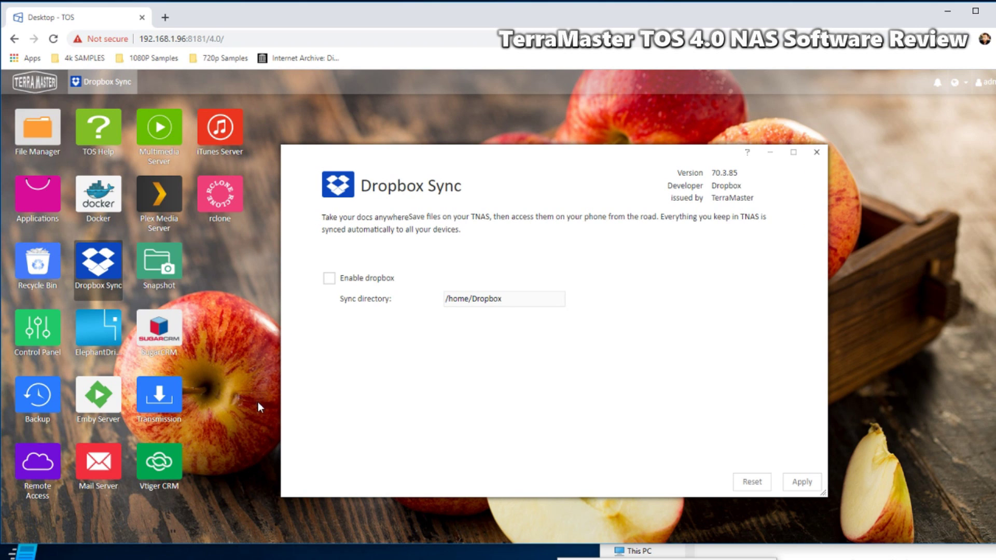
left_click(816, 153)
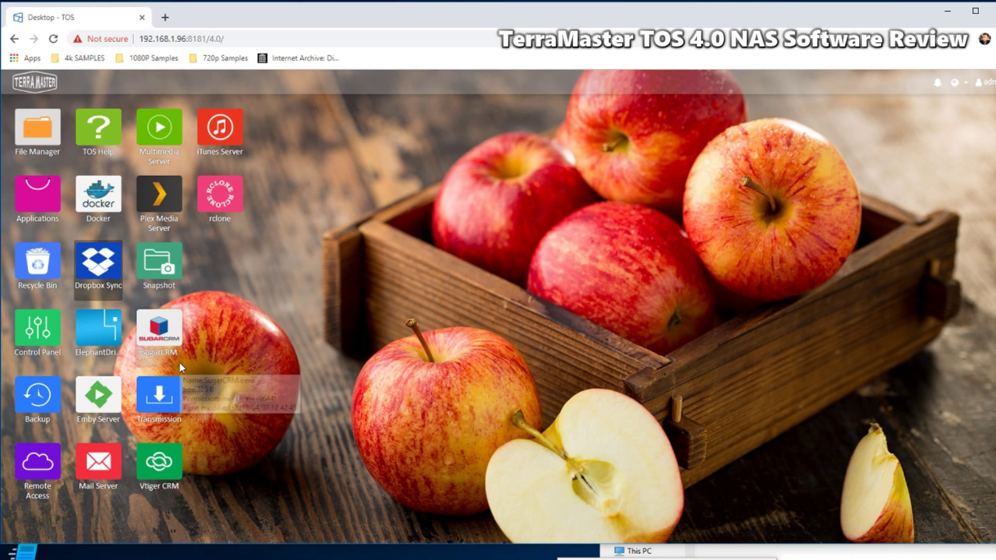
- Open User Settings' Desktop wallpaper choices and apply the sweets image
right_click(348, 272)
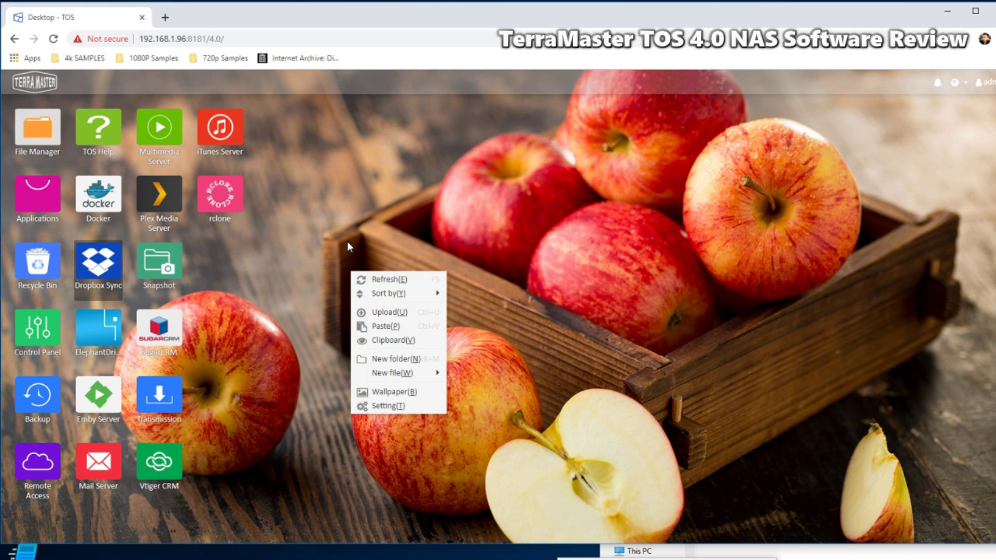
left_click(384, 406)
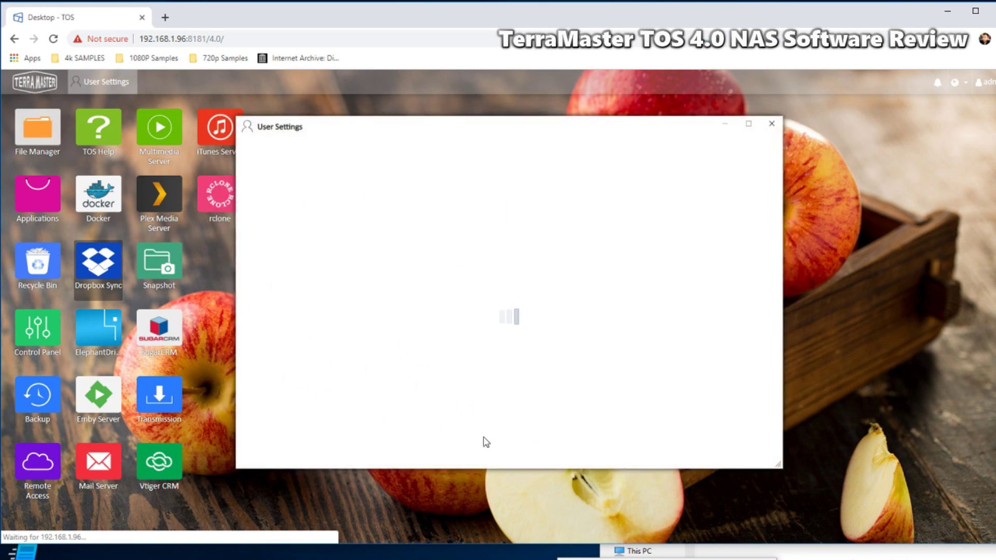
left_click(282, 182)
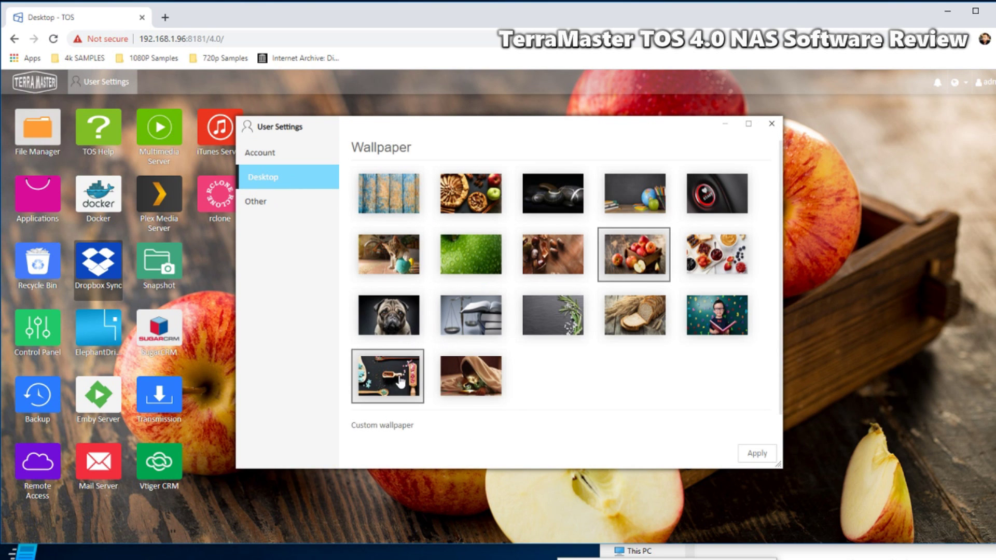
left_click(399, 382)
left_click(754, 453)
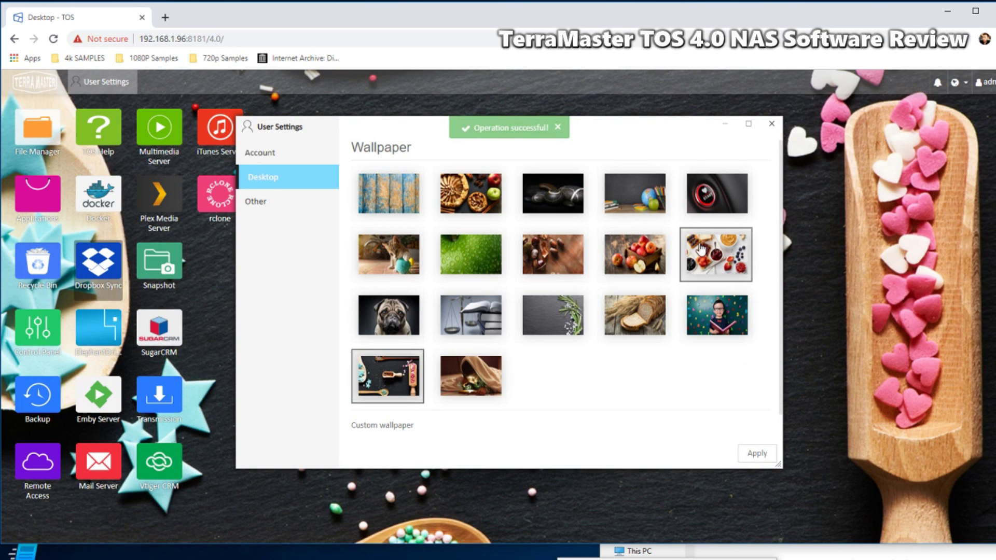
- Switch the wallpaper to the START-button image, apply it, and close User Settings
left_click(718, 205)
left_click(756, 453)
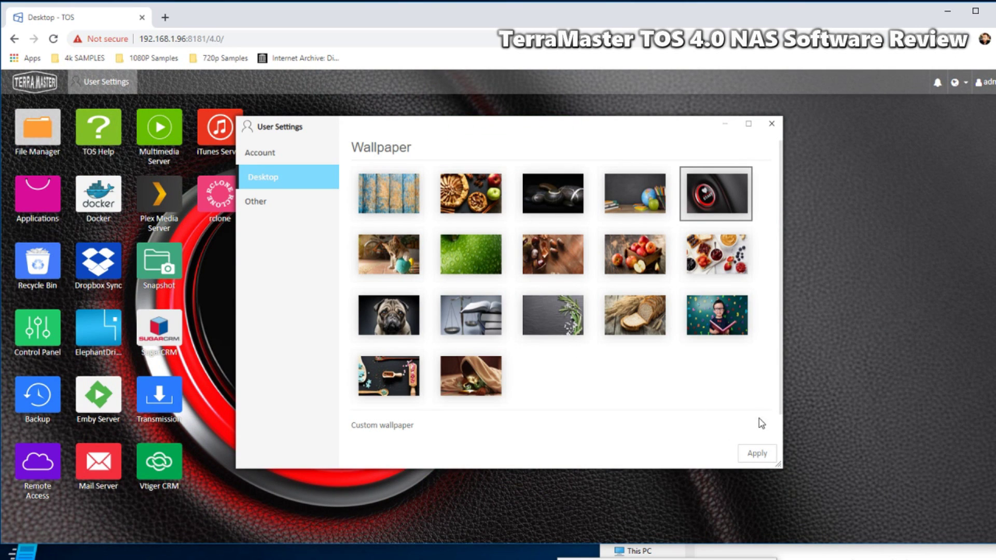
left_click(771, 124)
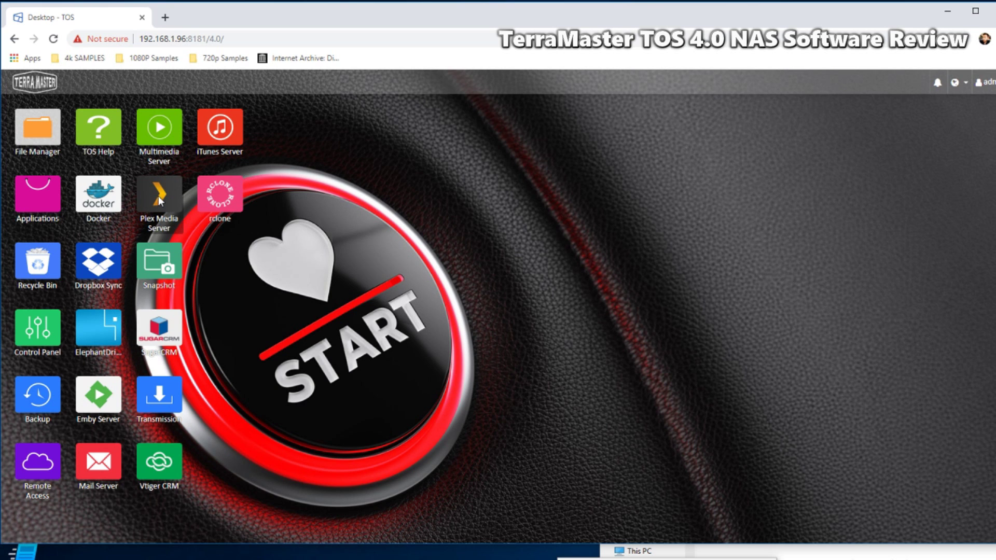
left_click(158, 195)
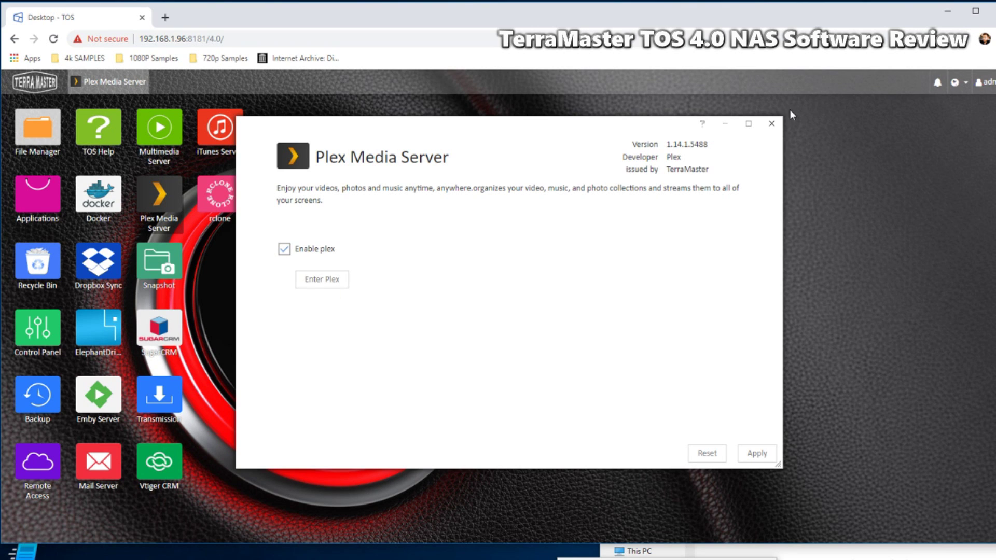
left_click(773, 124)
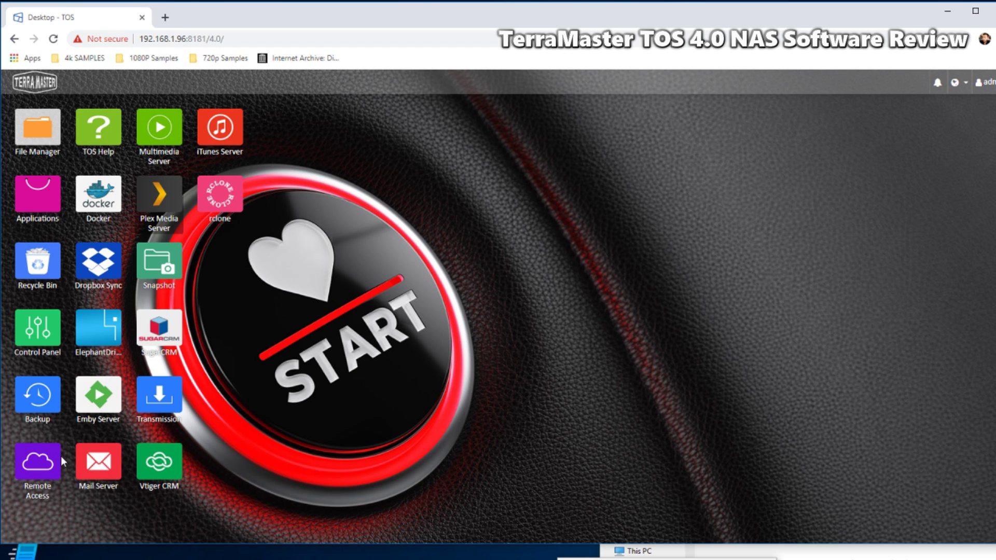
left_click(157, 130)
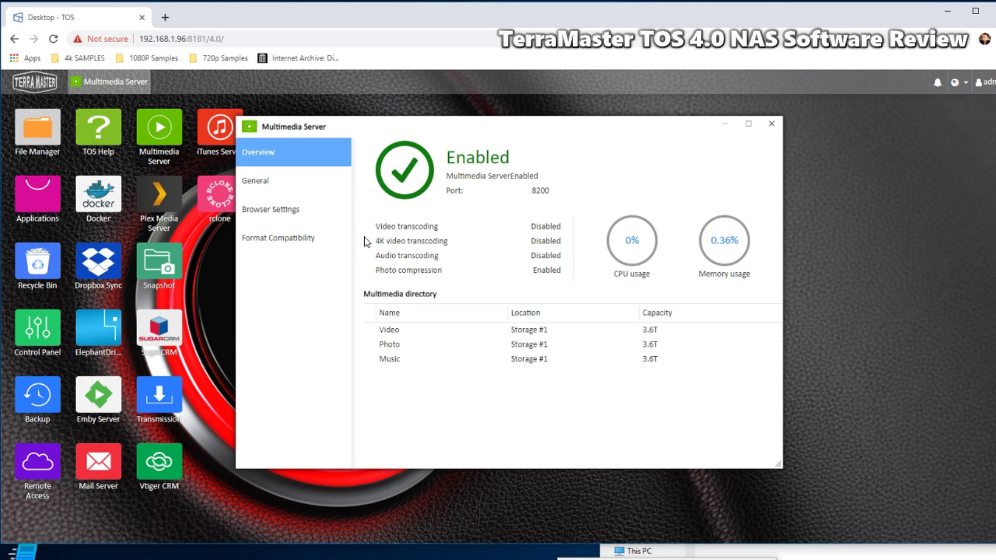
- Check Multimedia Server's Browser Settings and General pages, close it, and launch Snapshot
left_click(288, 220)
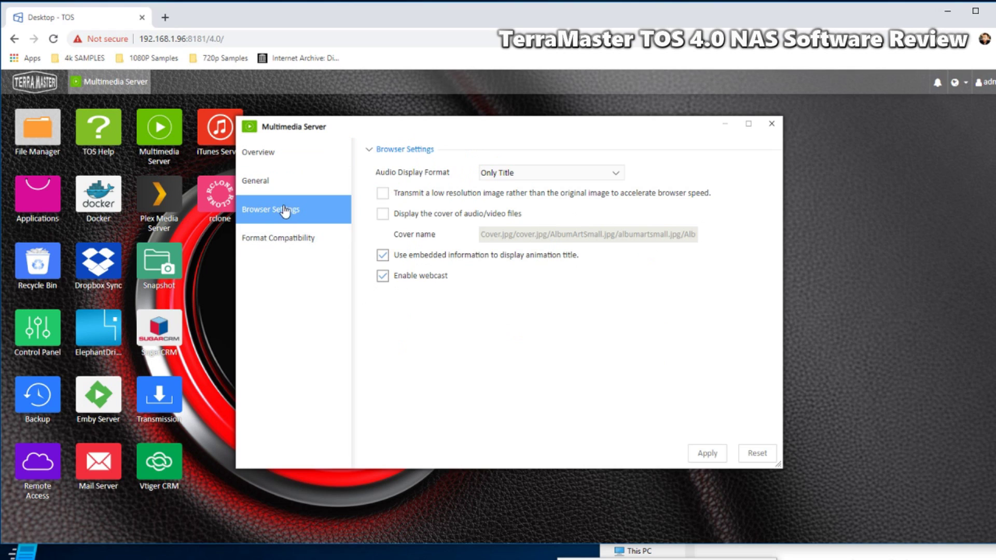
left_click(263, 183)
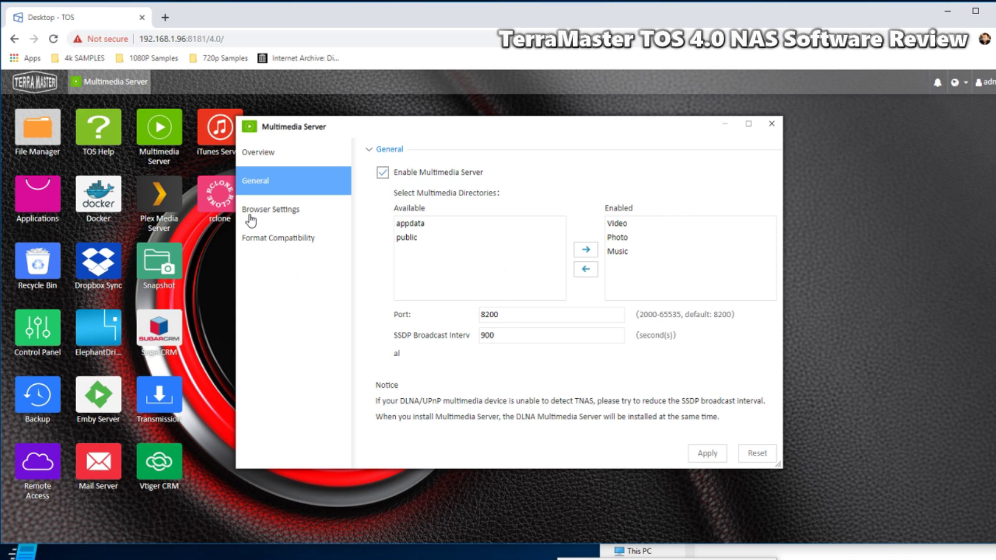
left_click(772, 124)
left_click(161, 260)
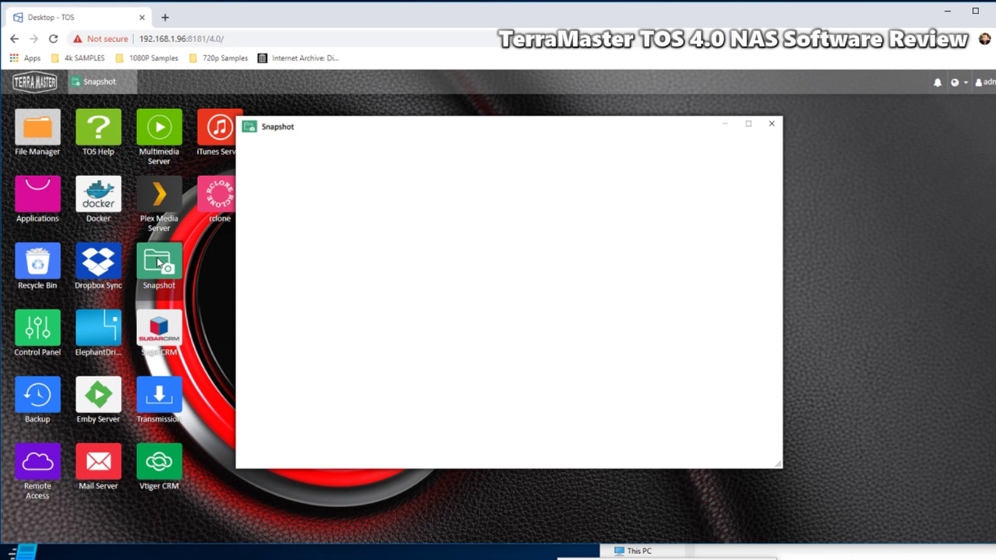
- Close the Snapshot window and launch SugarCRM from the desktop
left_click(771, 124)
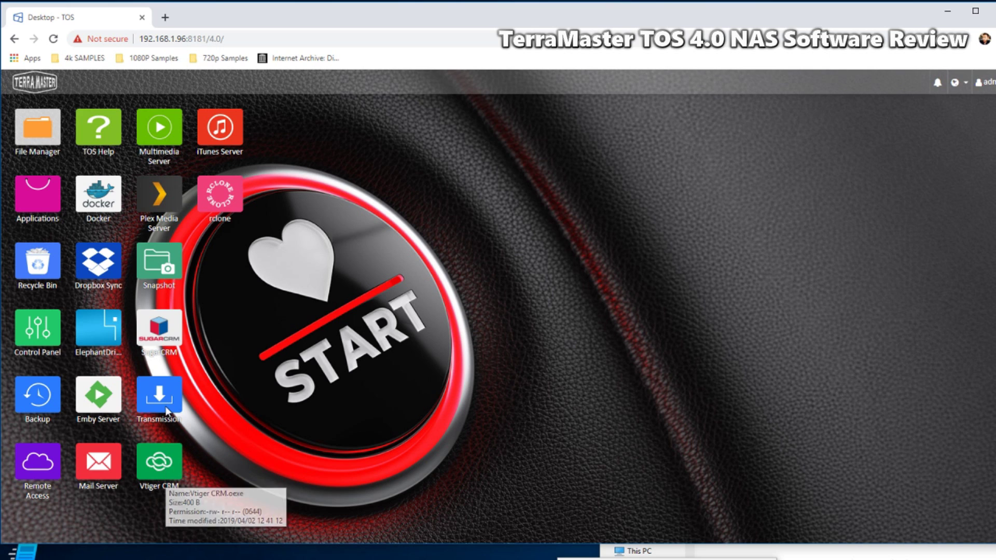
left_click(162, 330)
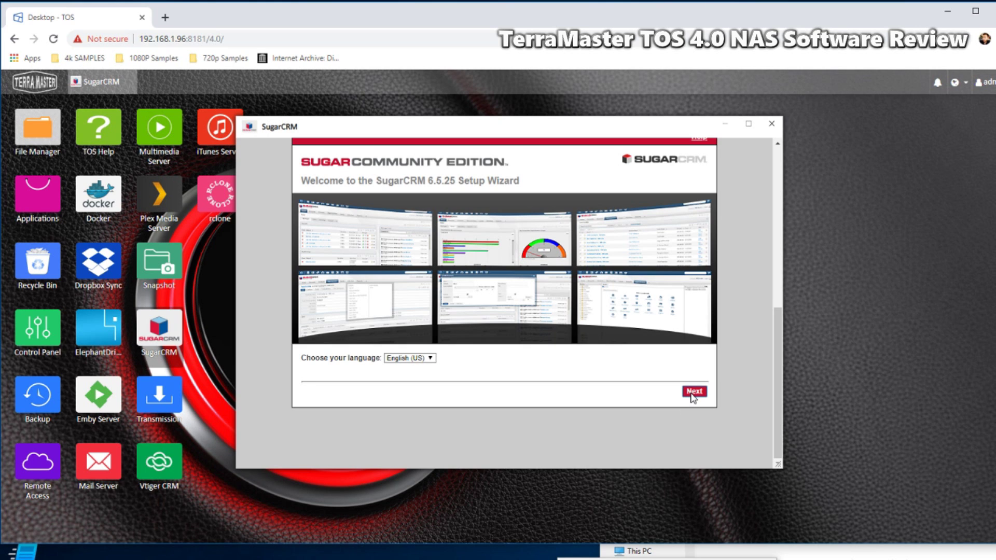
- Close the SugarCRM wizard, view the Vtiger CRM 7 wizard, then return to the desktop and dismiss TOS Help
left_click(771, 123)
left_click(158, 461)
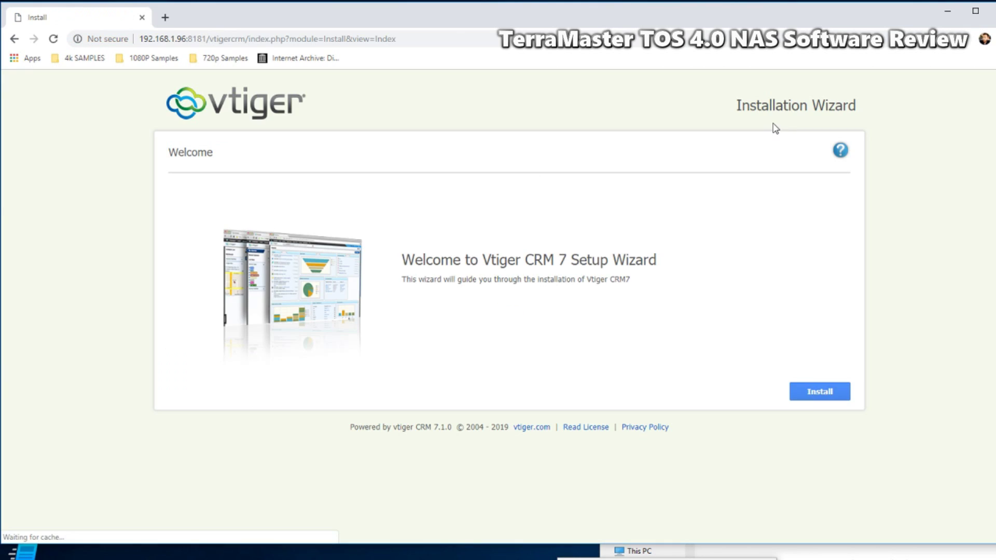
left_click(15, 41)
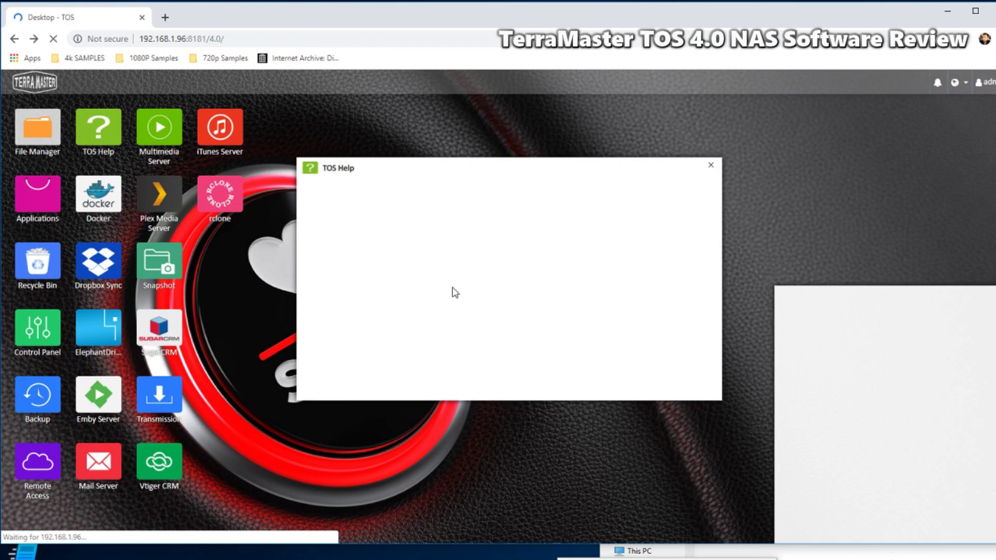
left_click(711, 167)
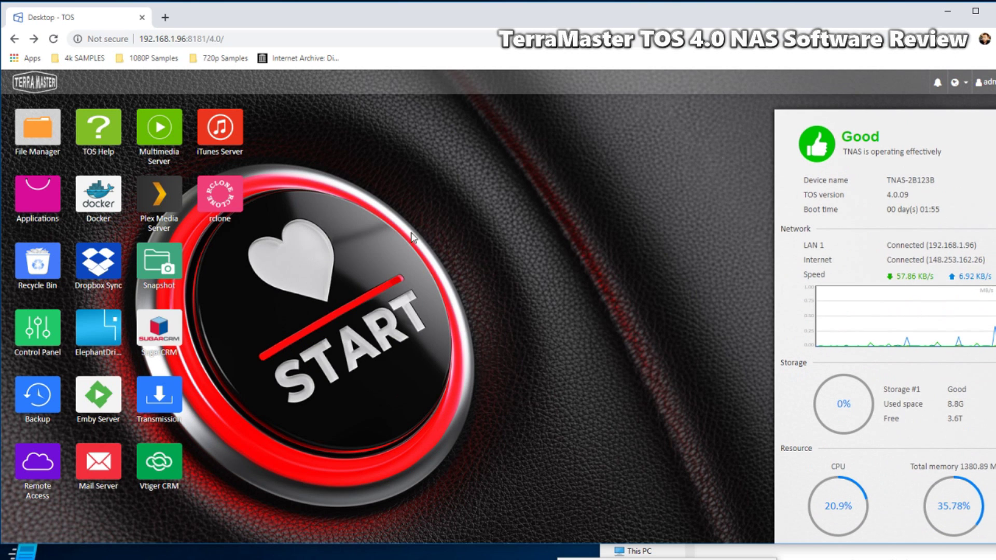
left_click(228, 192)
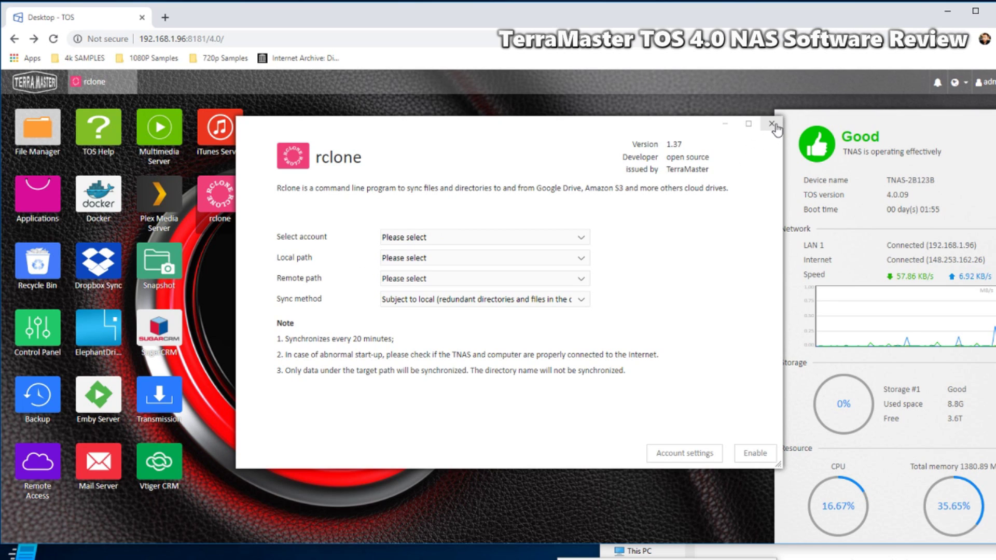
left_click(471, 237)
left_click(456, 256)
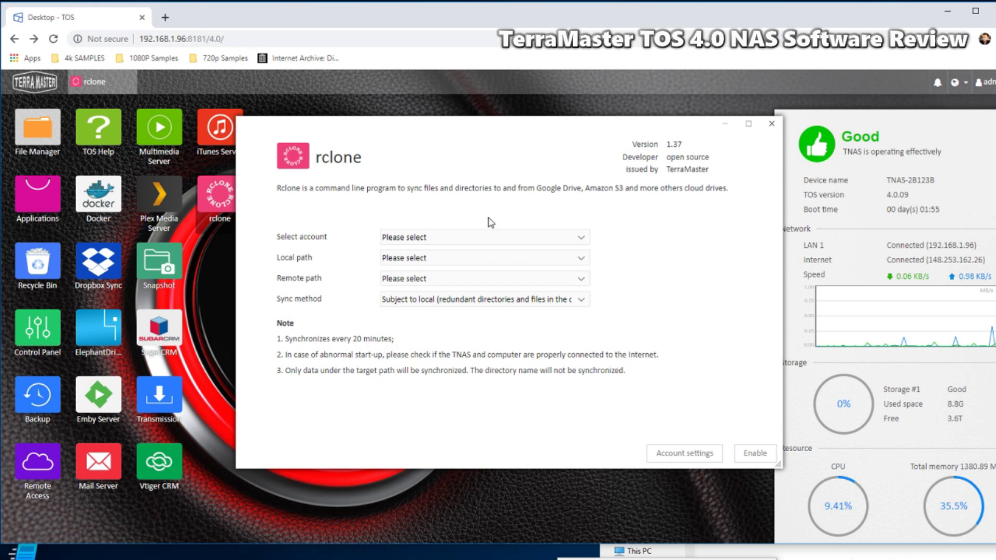
left_click(772, 125)
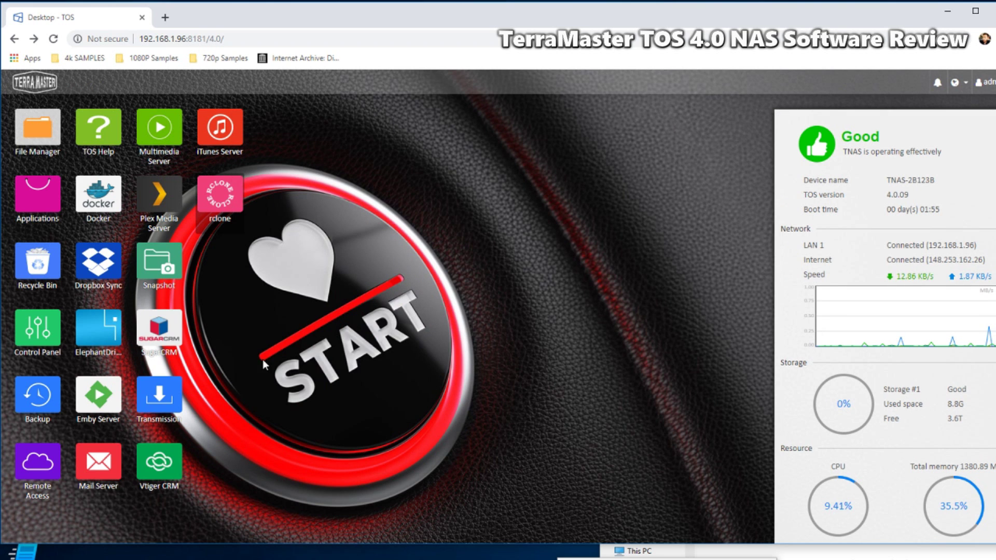
left_click(170, 395)
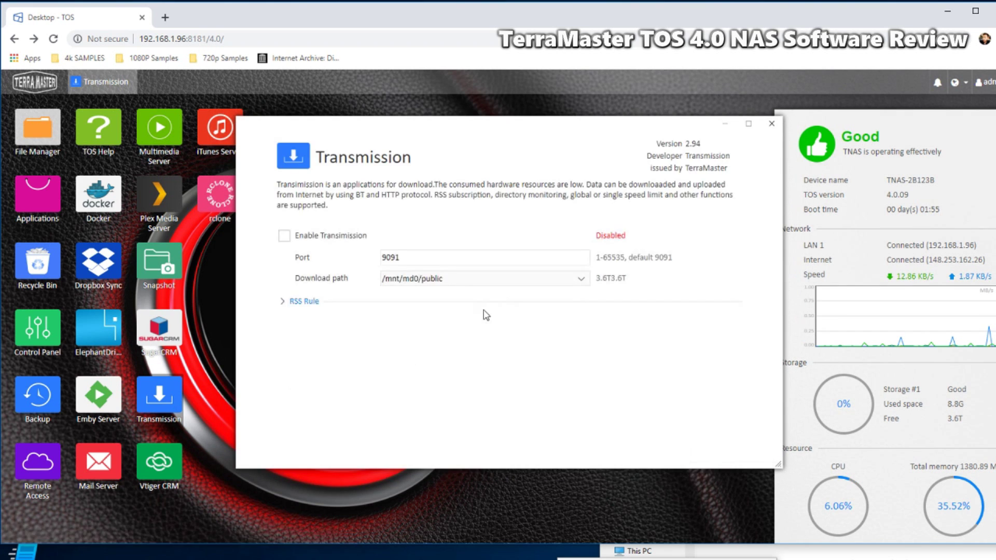
left_click(771, 125)
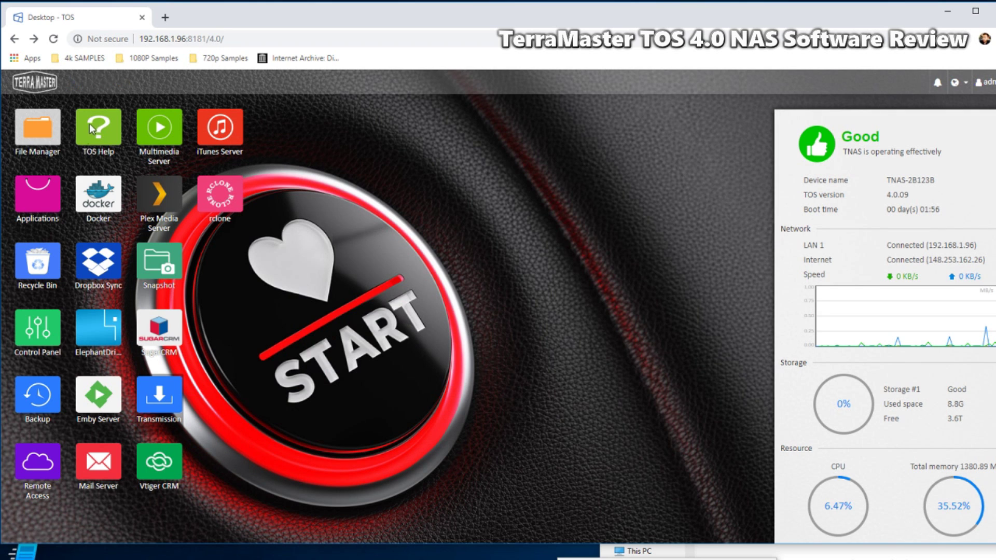
left_click(41, 184)
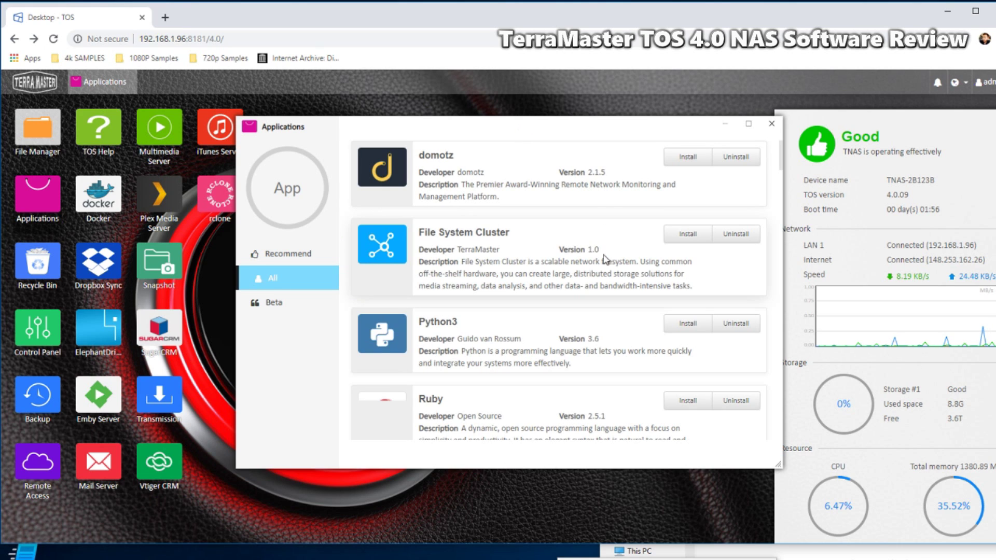
- Scroll the All apps list past Plex Media Server and Dropbox Sync to Clam AntiVirus 0.100.2
scroll(584, 277, "down", 1)
scroll(584, 277, "down", 6)
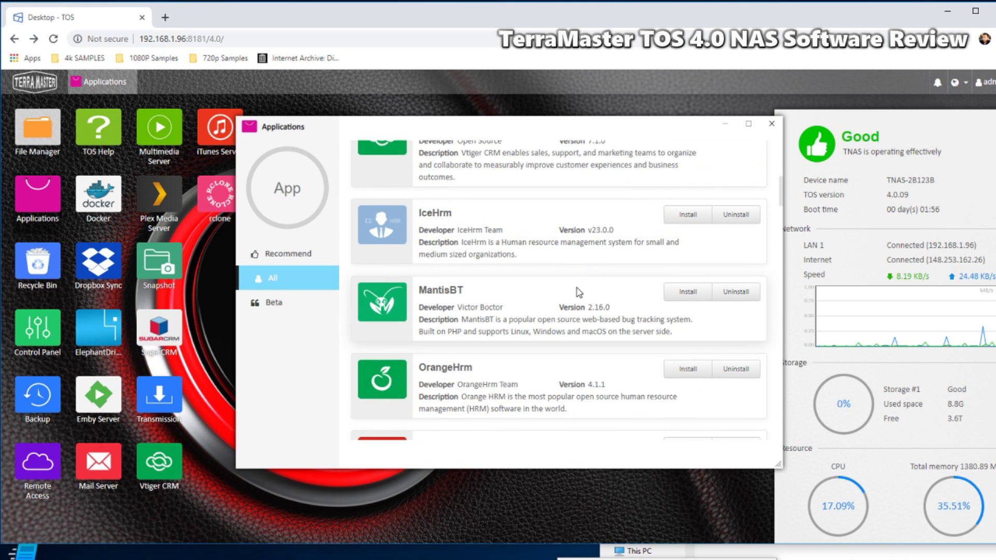
scroll(577, 288, "down", 2)
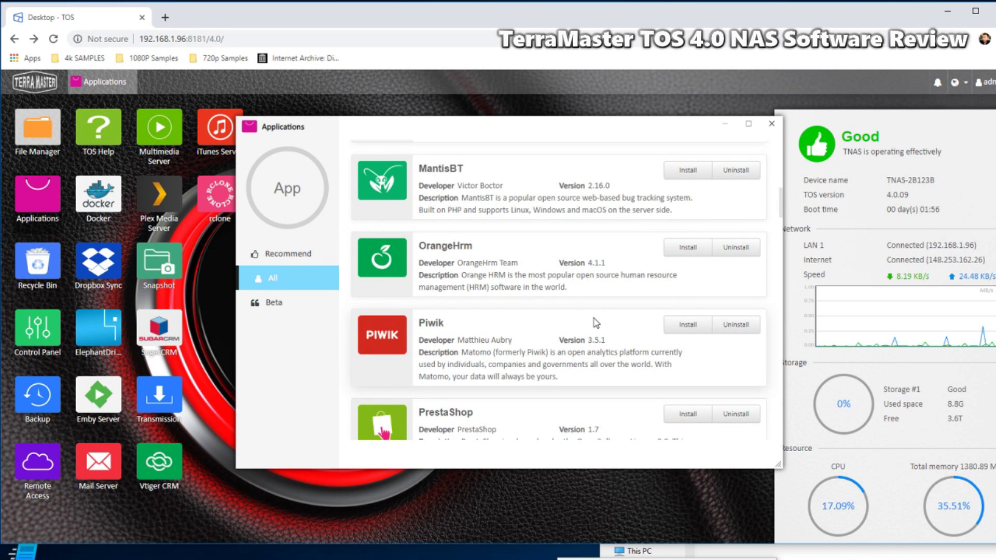
scroll(593, 318, "down", 3)
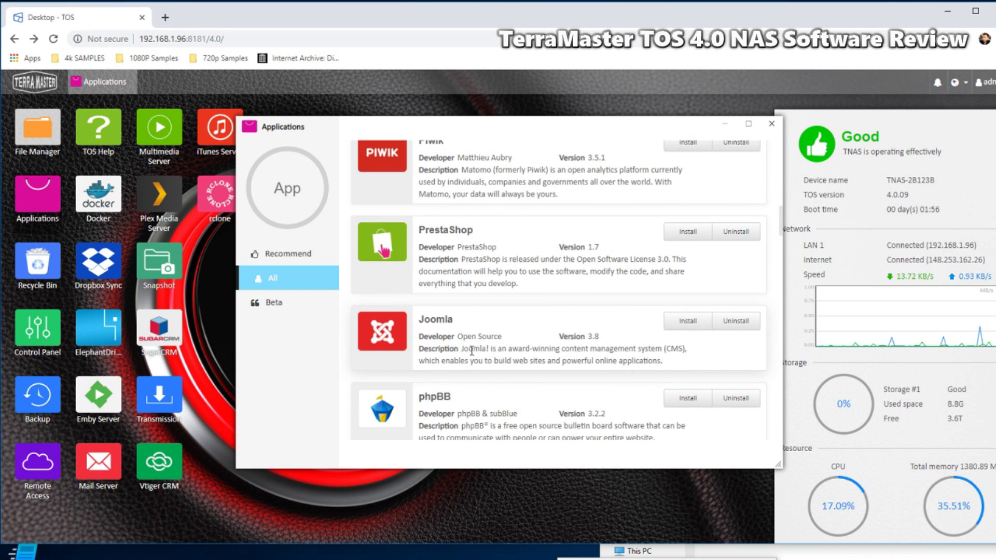
scroll(471, 351, "down", 3)
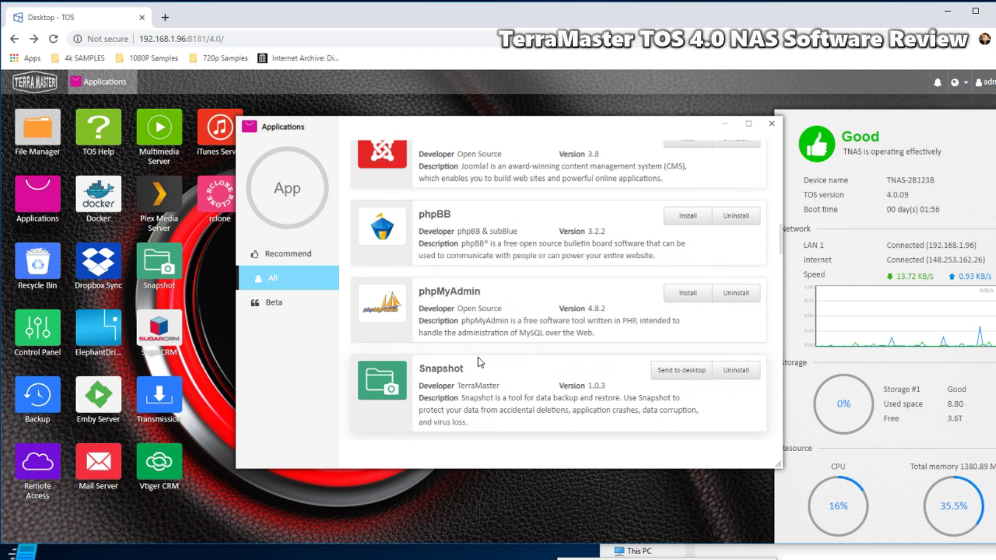
scroll(481, 359, "down", 3)
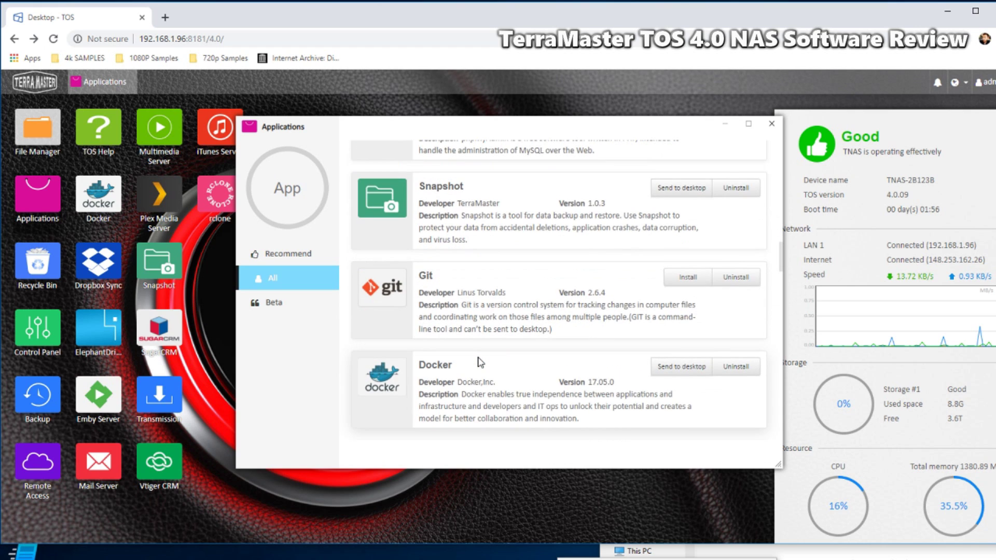
scroll(578, 353, "down", 3)
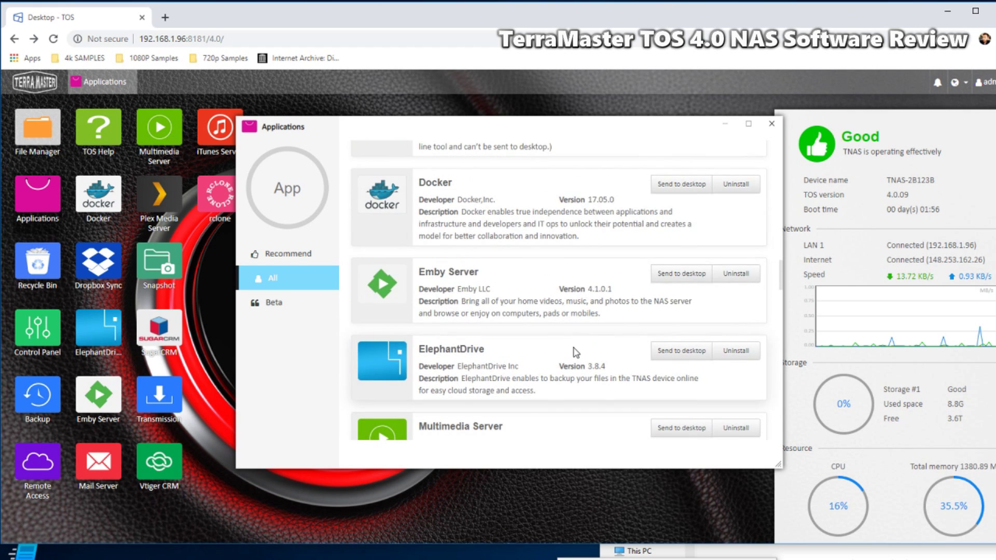
scroll(573, 347, "down", 4)
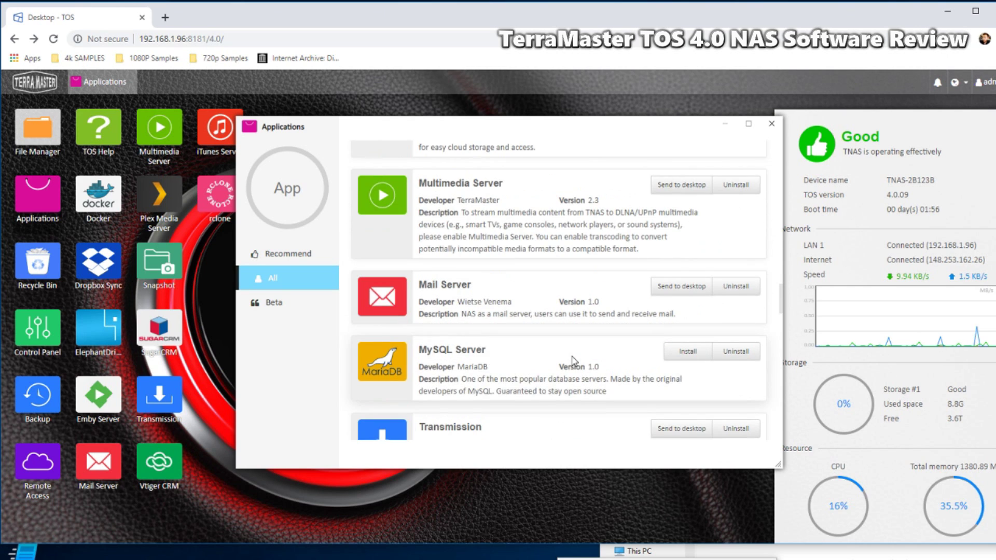
scroll(574, 361, "down", 3)
scroll(516, 360, "down", 3)
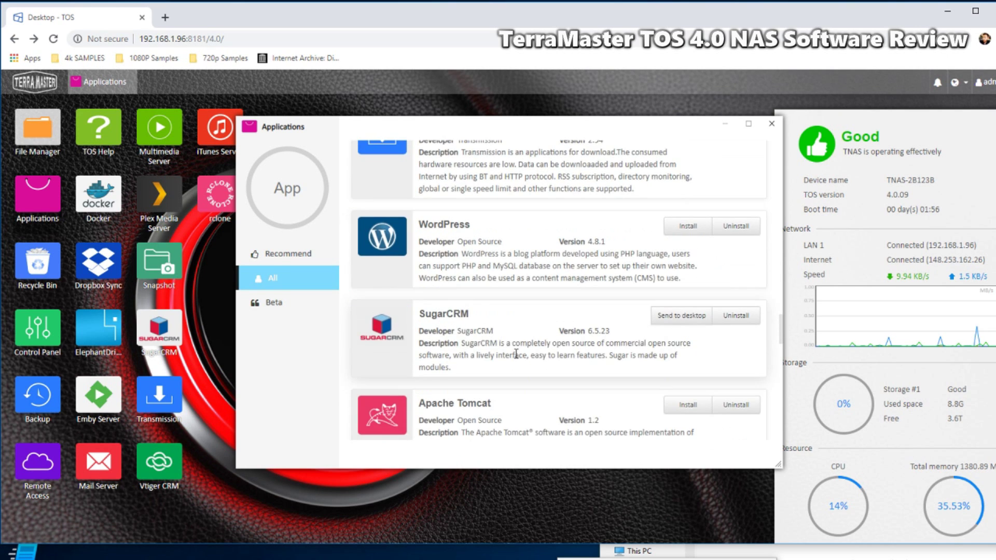
scroll(516, 354, "down", 3)
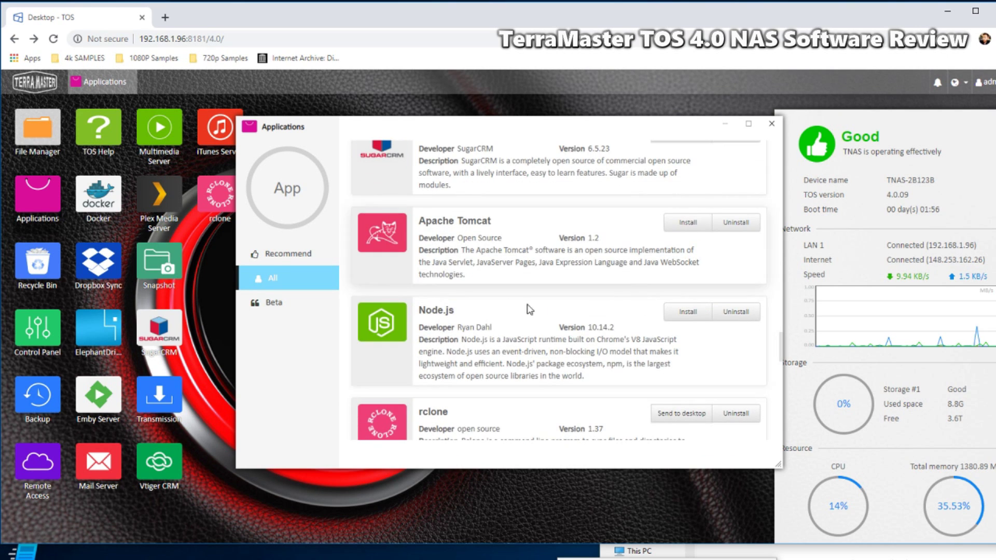
scroll(472, 327, "down", 3)
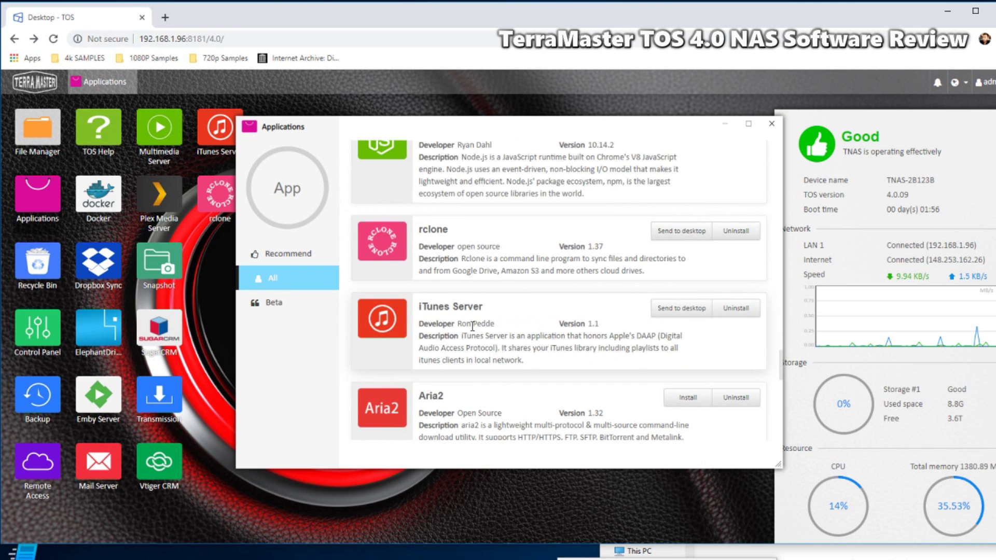
scroll(519, 327, "down", 9)
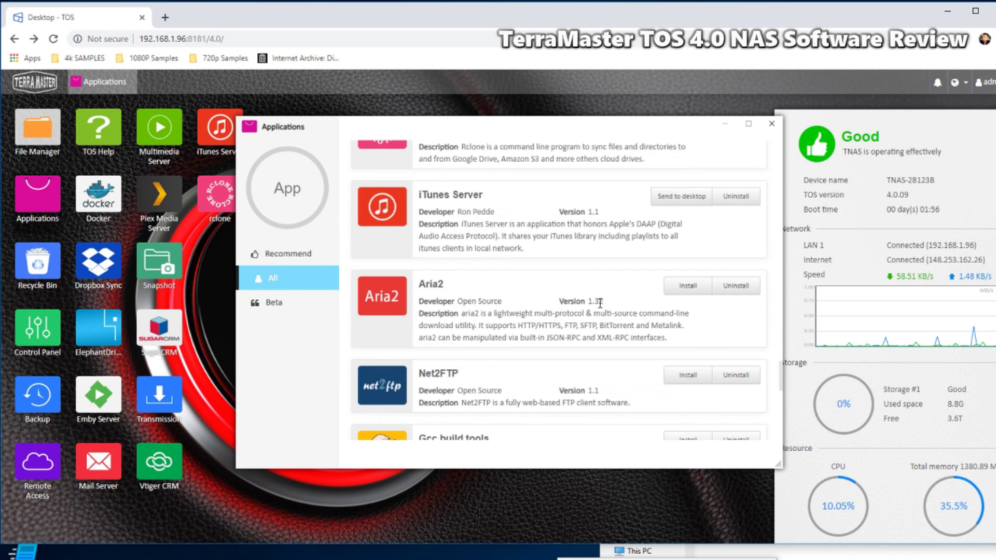
scroll(567, 331, "down", 1)
scroll(559, 331, "up", 1)
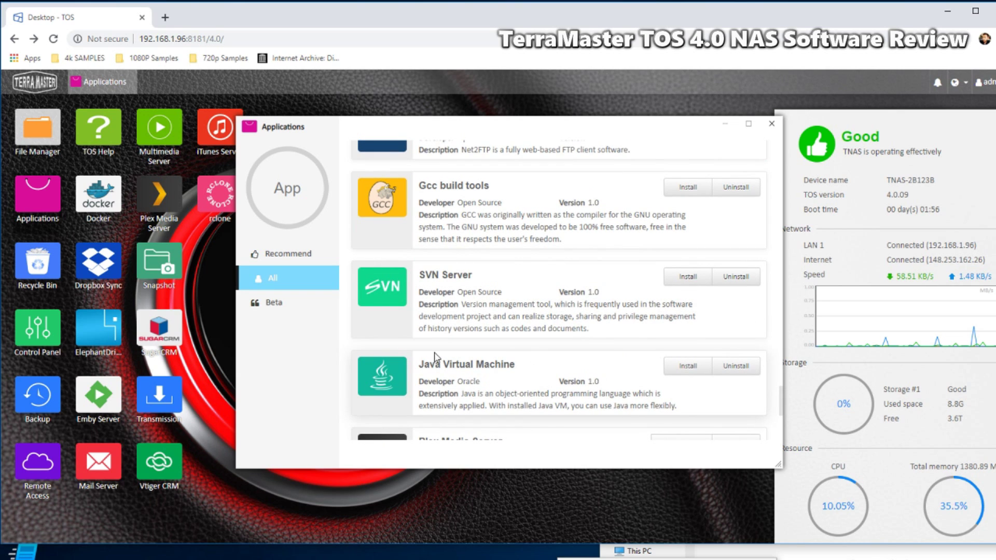
scroll(486, 343, "down", 4)
scroll(486, 343, "down", 1)
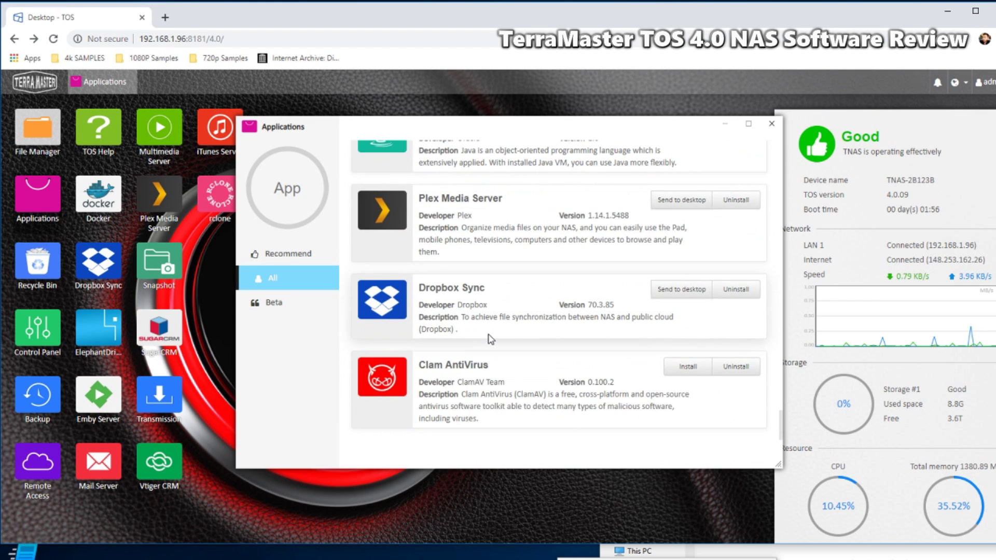
scroll(490, 340, "up", 1)
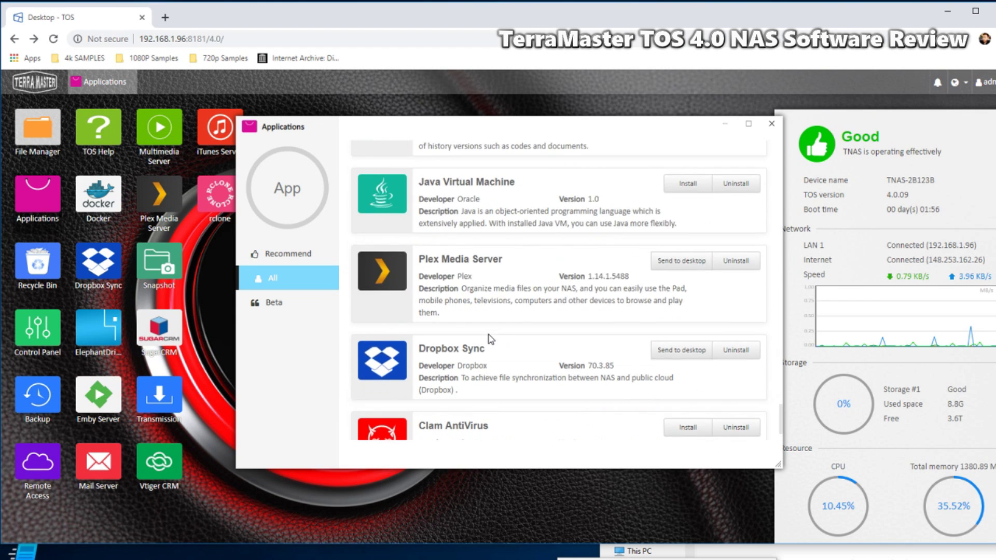
scroll(490, 340, "down", 1)
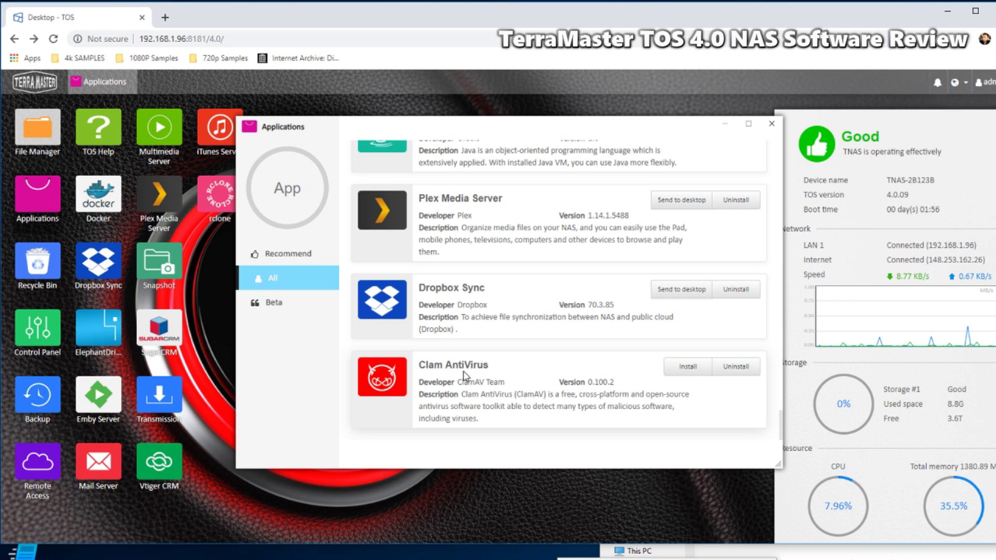
- Filter the Applications center to Beta apps, then close it to return to the desktop
left_click(295, 304)
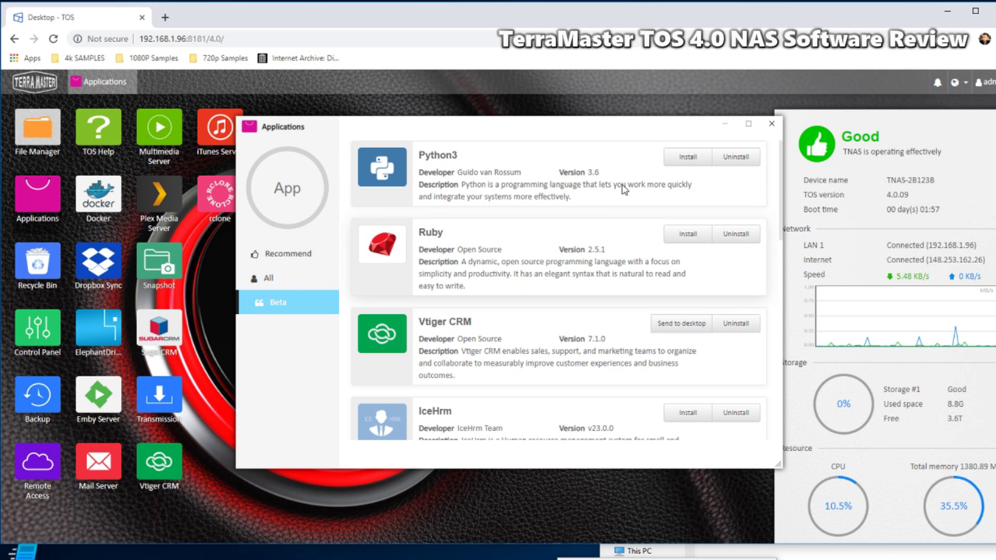
left_click_drag(668, 124, 667, 125)
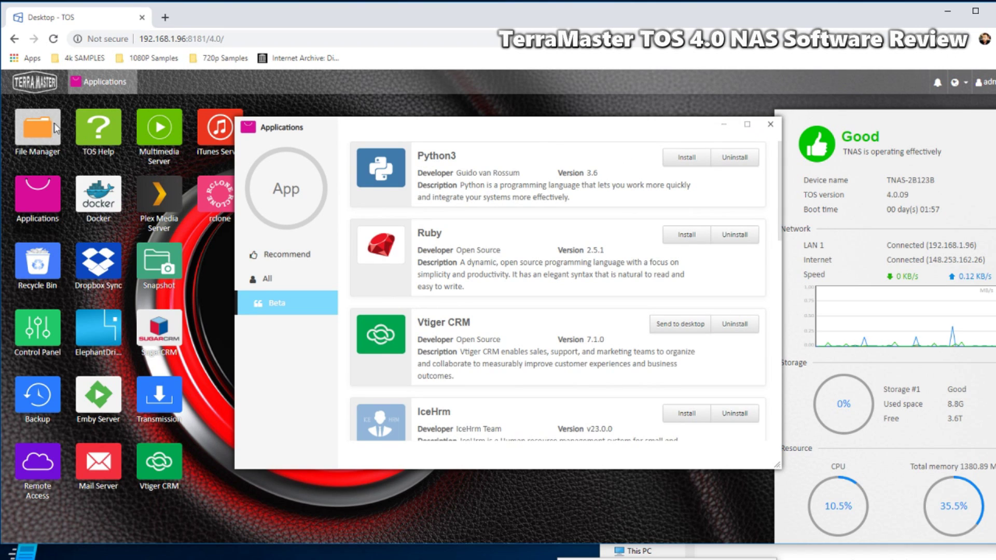
left_click(770, 124)
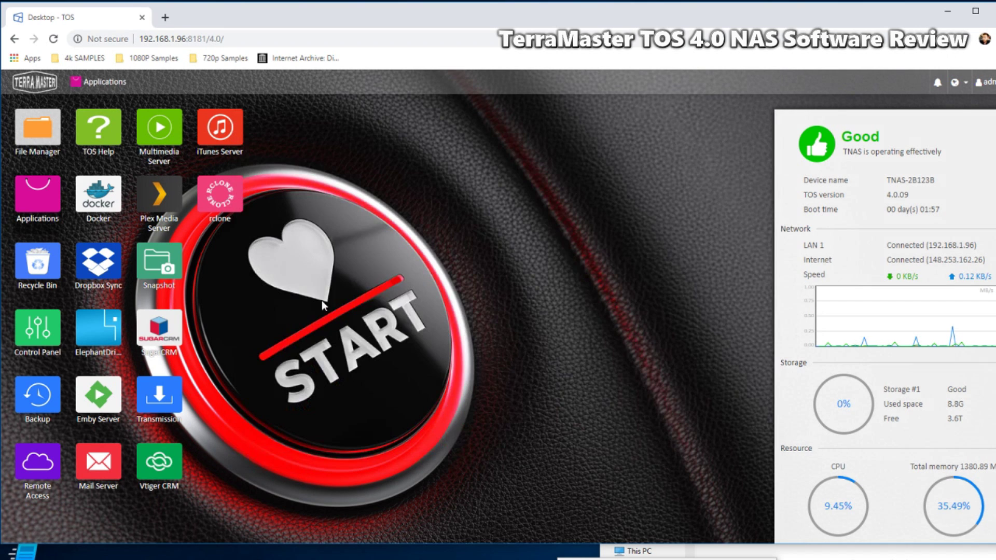